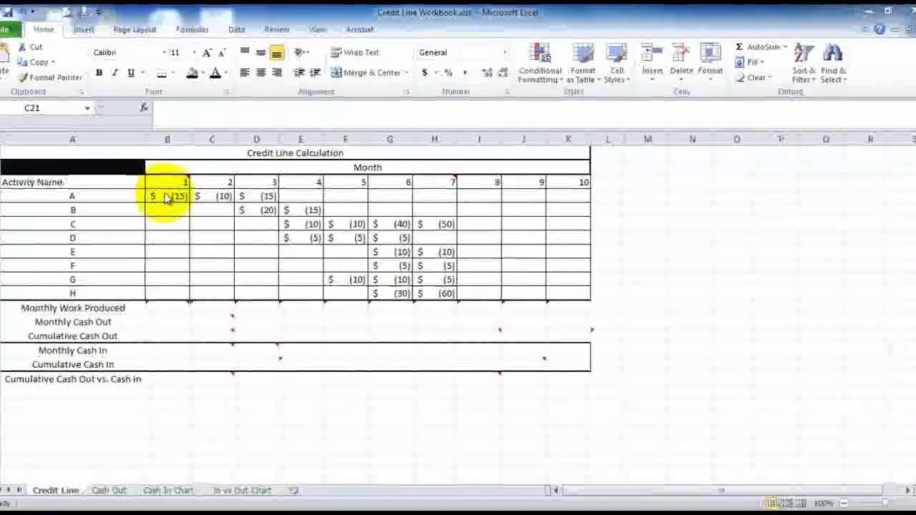
- Examine activity A's costs for months 1 to 3 in cells B4 to D4
{"action": "left_click", "coordinate": [165, 198]}
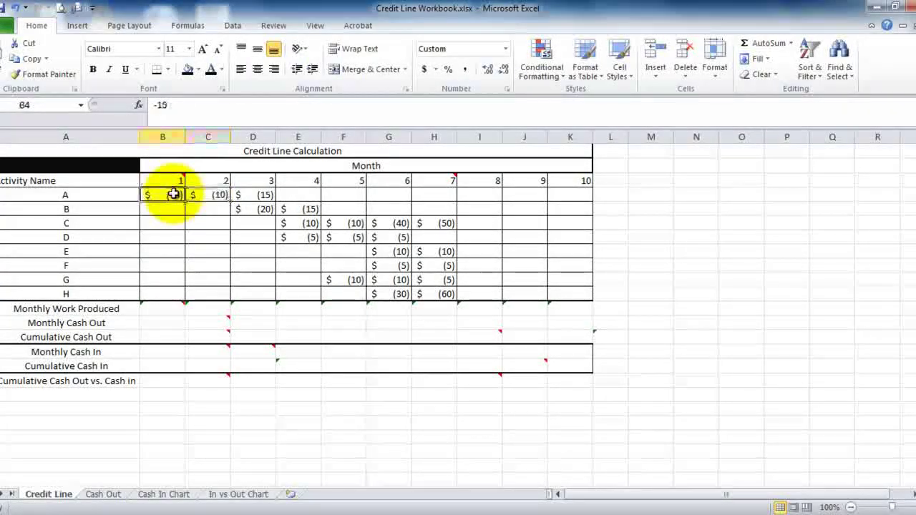
{"action": "left_click_drag", "start_coordinate": [174, 194], "coordinate": [255, 198]}
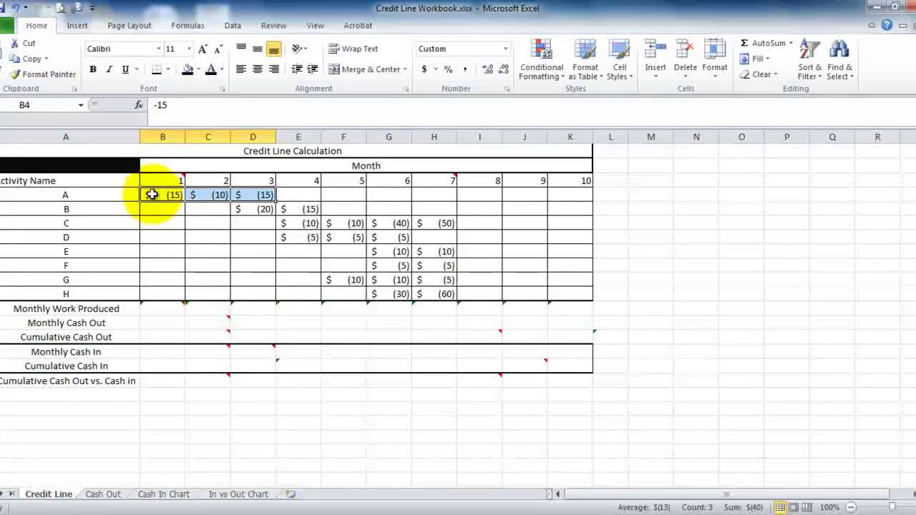
{"action": "left_click", "coordinate": [209, 194]}
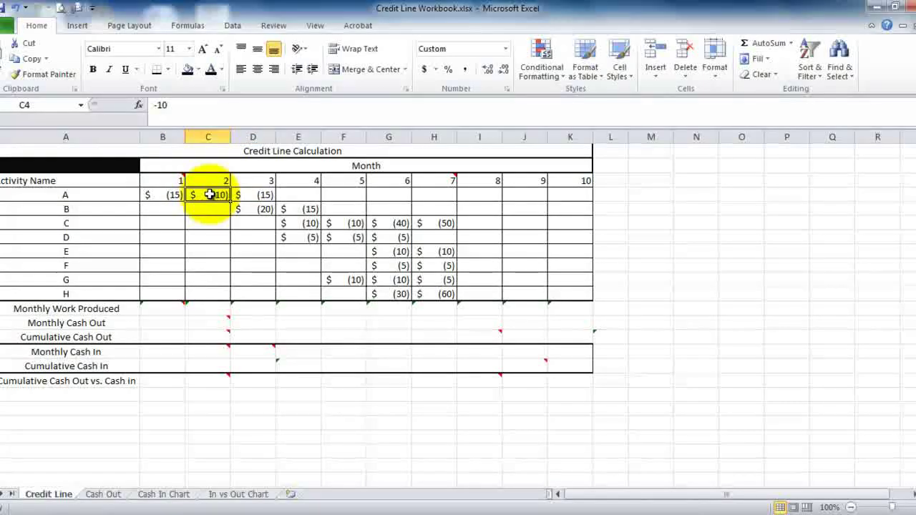
{"action": "left_click", "coordinate": [244, 195]}
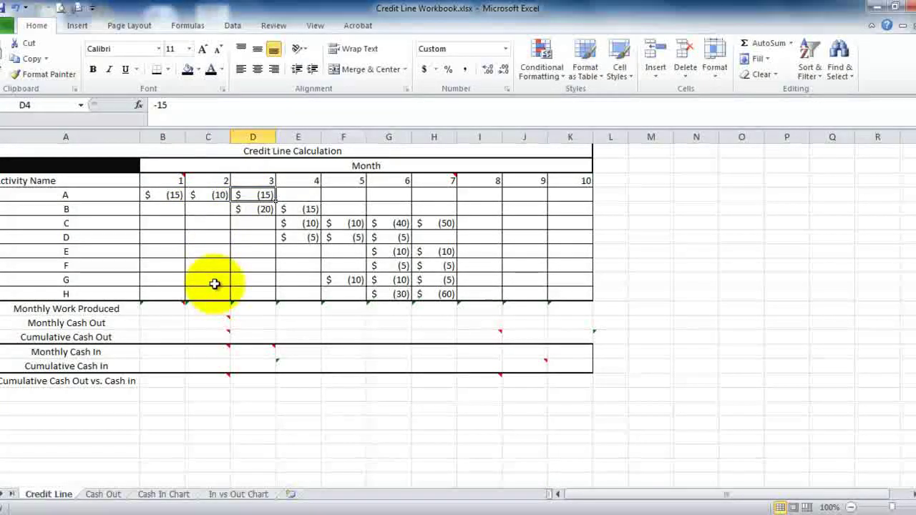
- Reveal the hidden activity totals in L4:L11 and the overall total in L12 with a black font color
{"action": "left_click", "coordinate": [618, 194]}
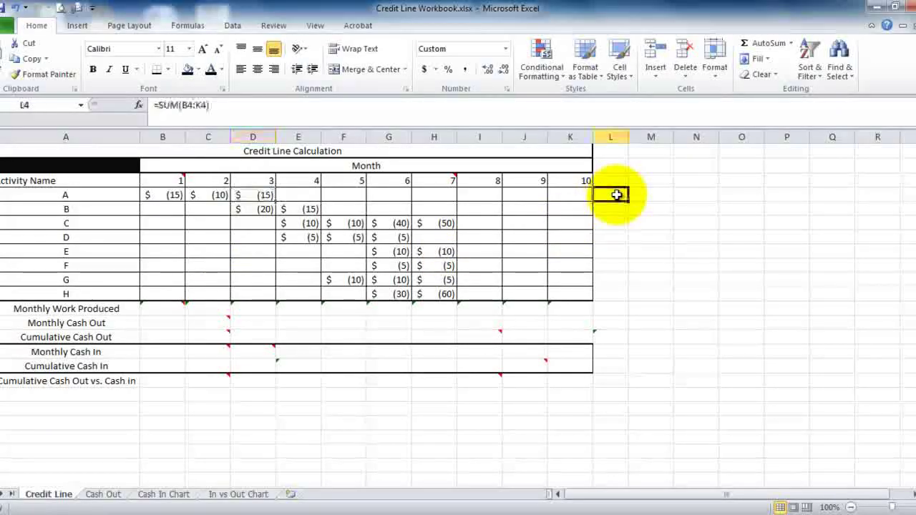
{"action": "left_click_drag", "start_coordinate": [617, 194], "coordinate": [616, 290]}
{"action": "key", "text": "ctrl+d"}
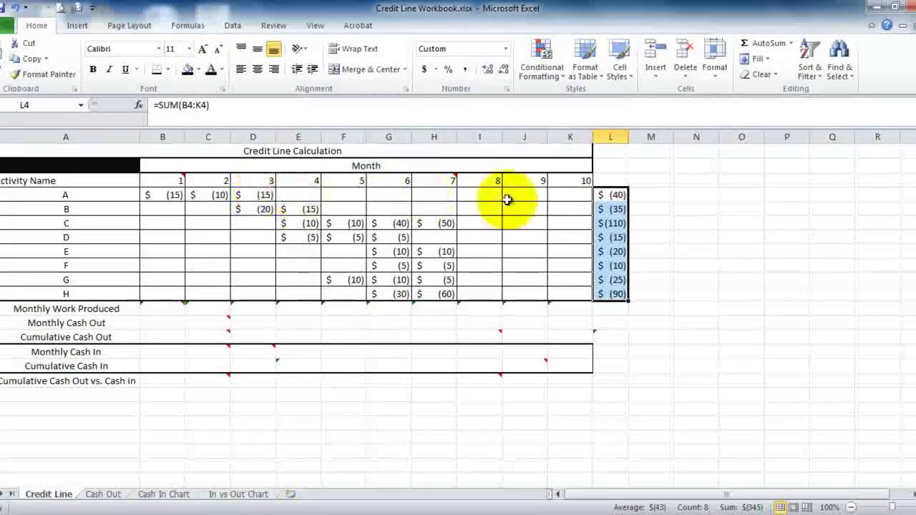
{"action": "left_click", "coordinate": [640, 194]}
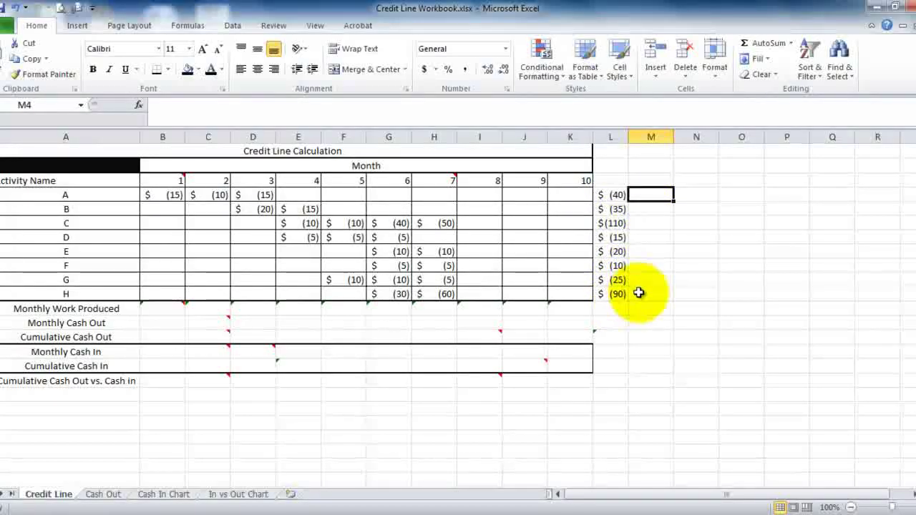
{"action": "left_click", "coordinate": [608, 308]}
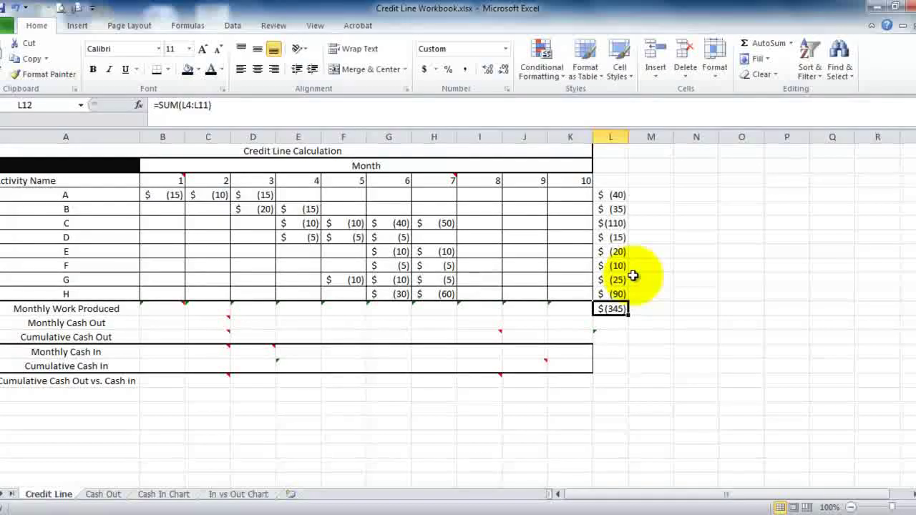
- Reveal month 1's Monthly Work Produced sum in B12 by setting its font color to black
{"action": "left_click", "coordinate": [101, 306]}
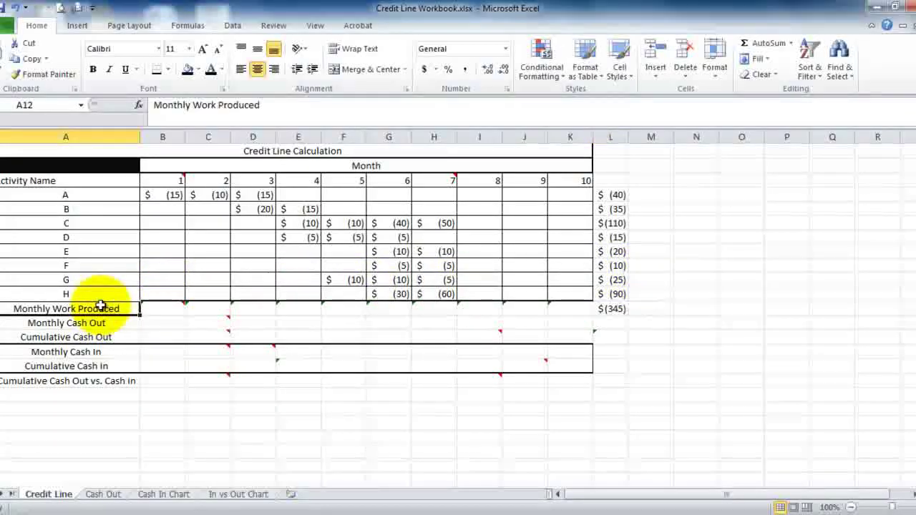
{"action": "mouse_move", "coordinate": [179, 310]}
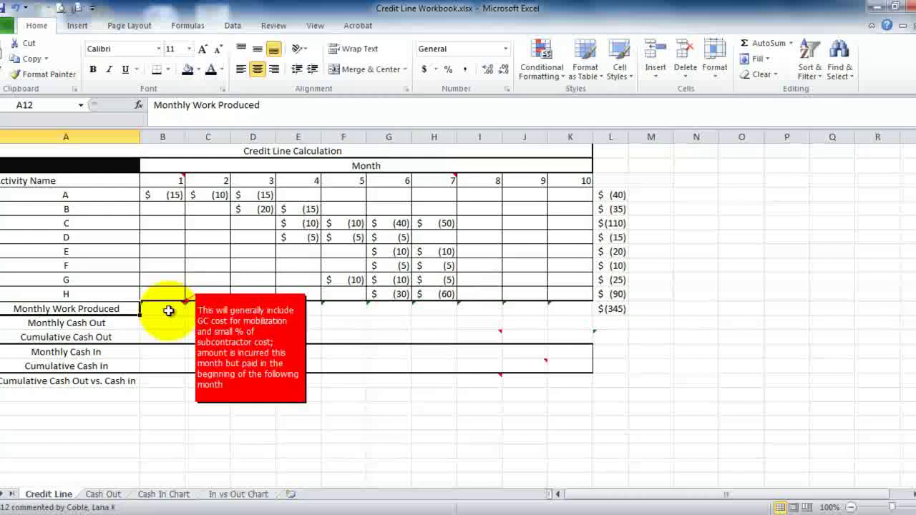
{"action": "left_click", "coordinate": [169, 311]}
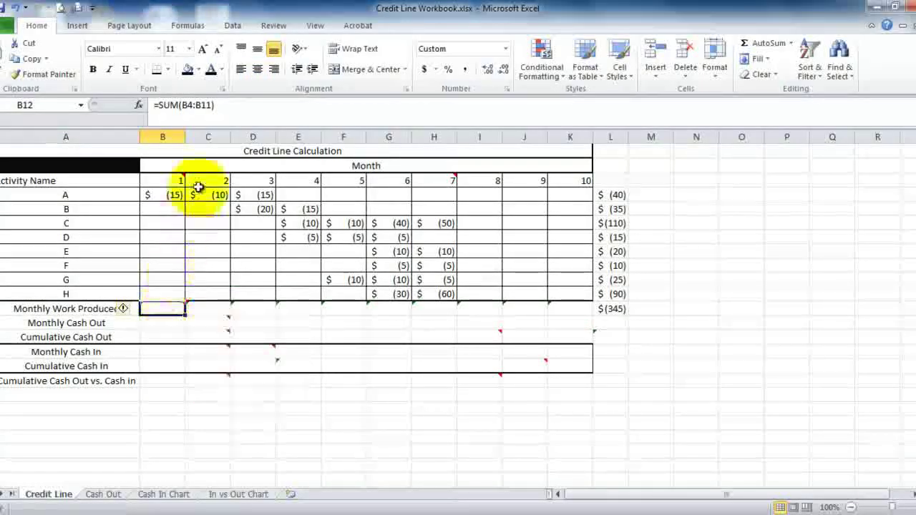
{"action": "left_click", "coordinate": [213, 74]}
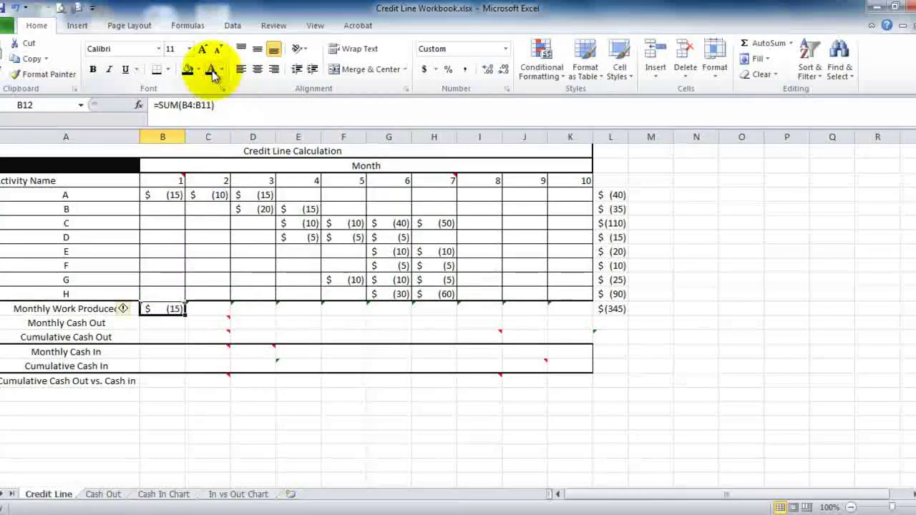
{"action": "left_click", "coordinate": [93, 308]}
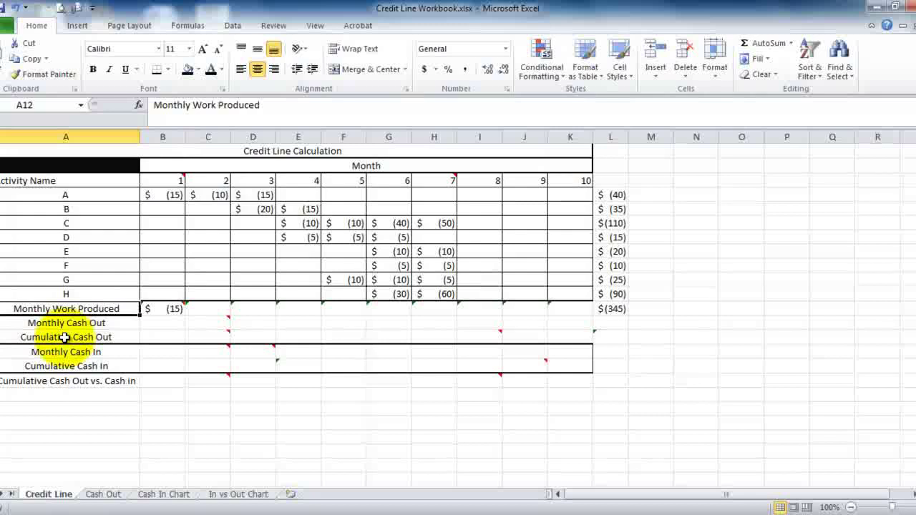
- Show month 2's Monthly Cash Out in C13 as =B12 in black text
{"action": "left_click", "coordinate": [203, 322]}
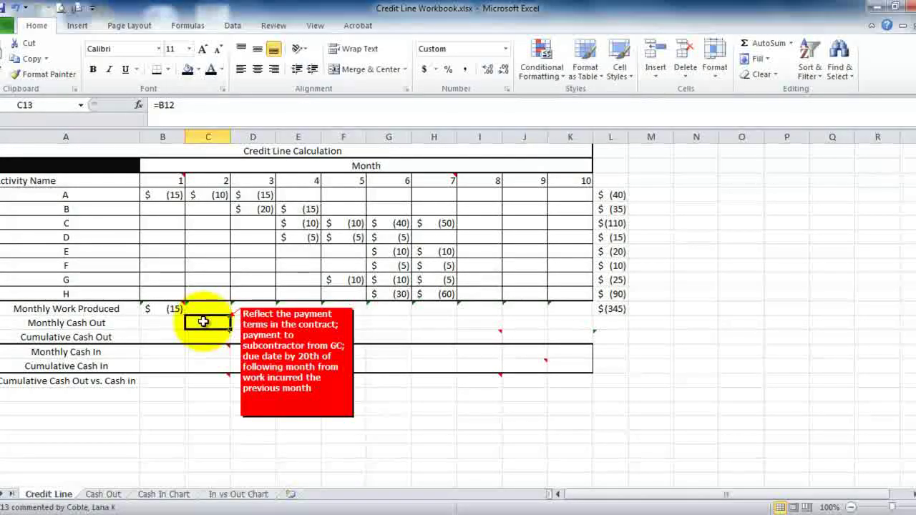
{"action": "left_click", "coordinate": [163, 310]}
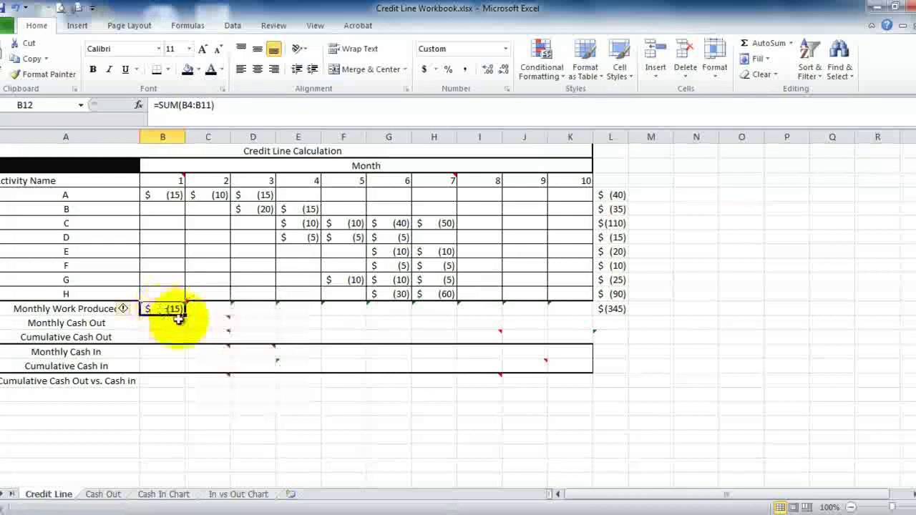
{"action": "left_click", "coordinate": [196, 324]}
{"action": "type", "text": "=B12"}
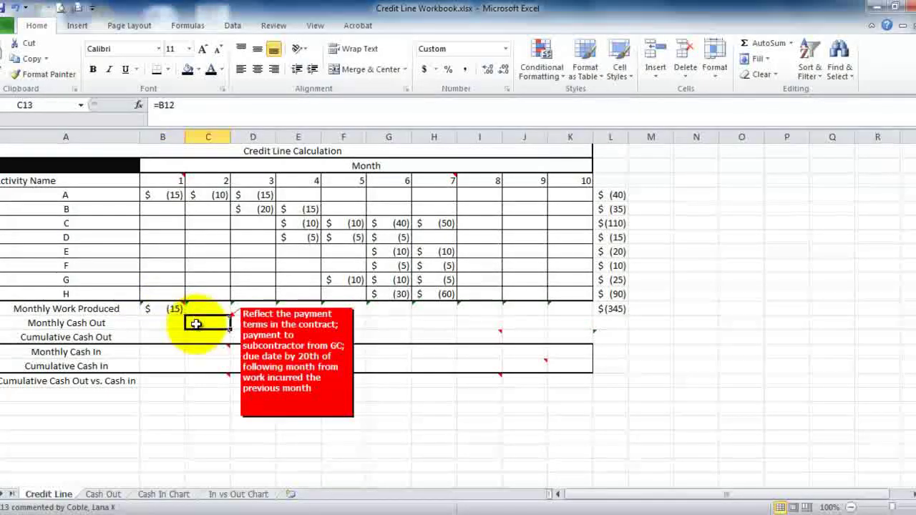
{"action": "key", "text": "ctrl+Return"}
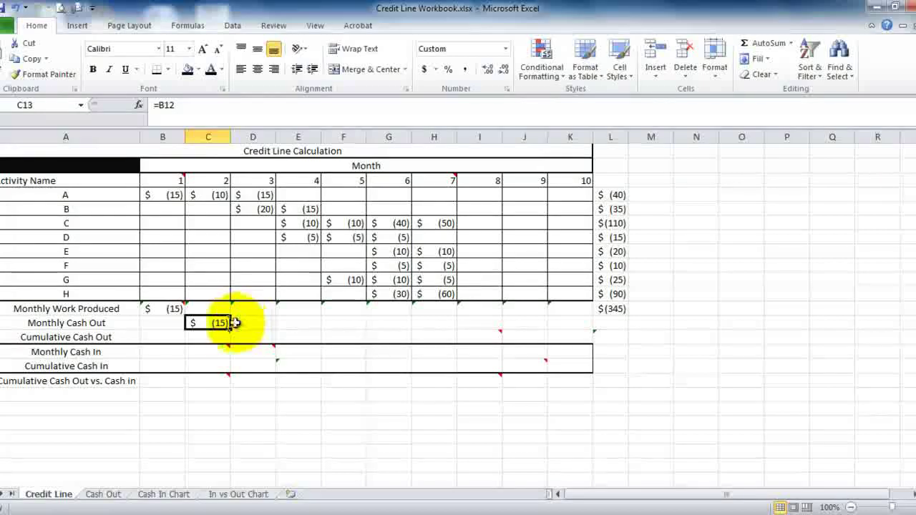
- Review month 1's work produced against month 2's cash out and read the cell comments on payment and billing terms
{"action": "mouse_move", "coordinate": [214, 321]}
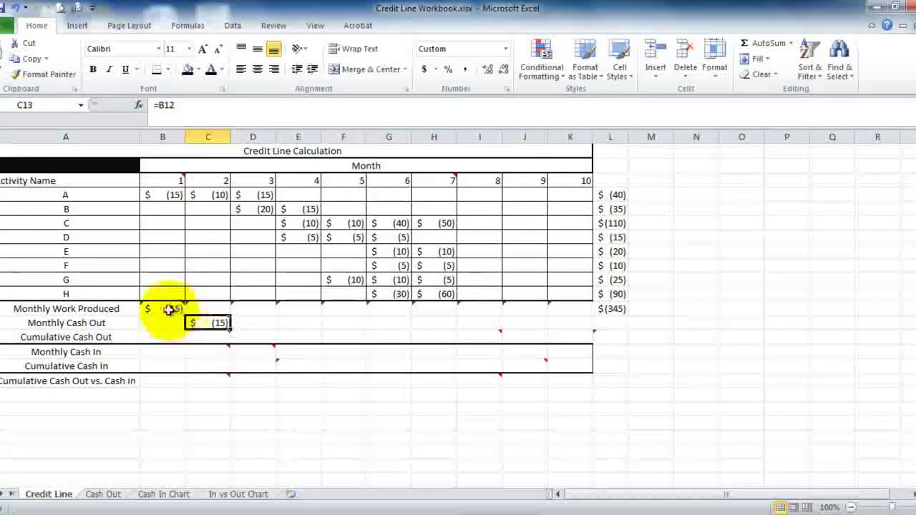
{"action": "mouse_move", "coordinate": [163, 308]}
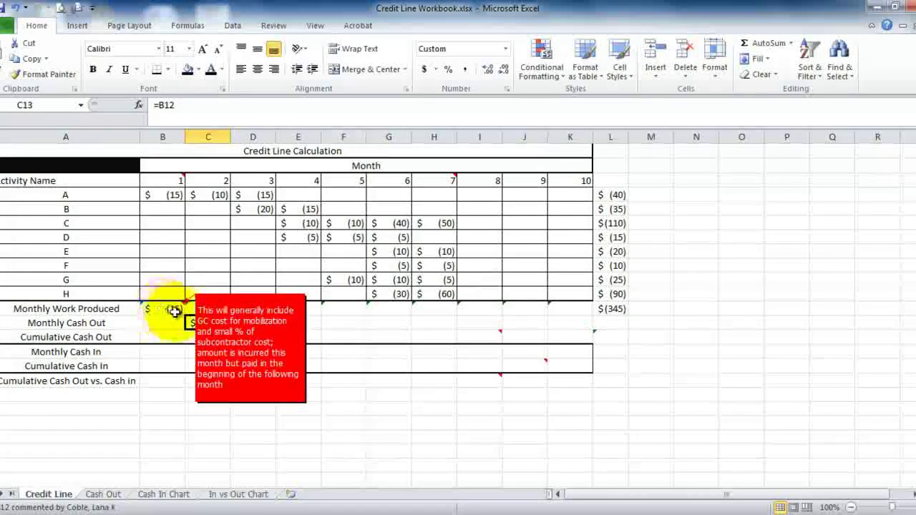
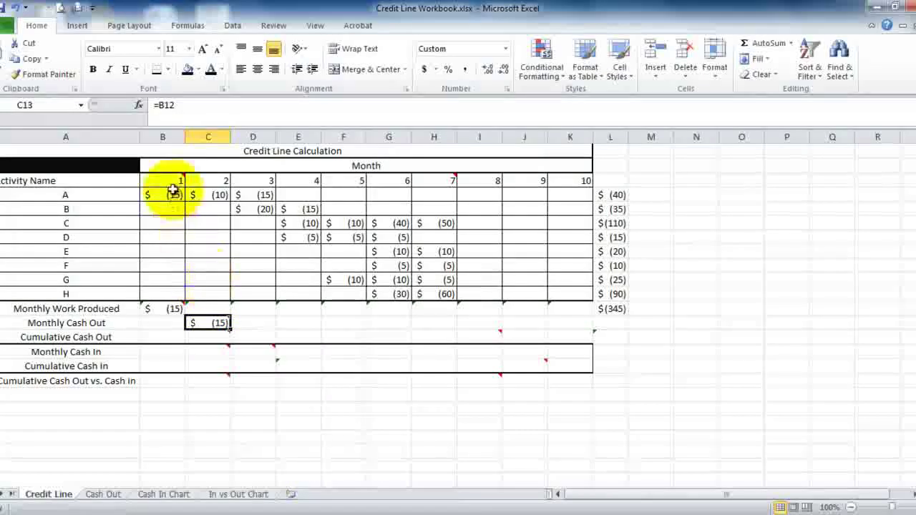
{"action": "mouse_move", "coordinate": [158, 309]}
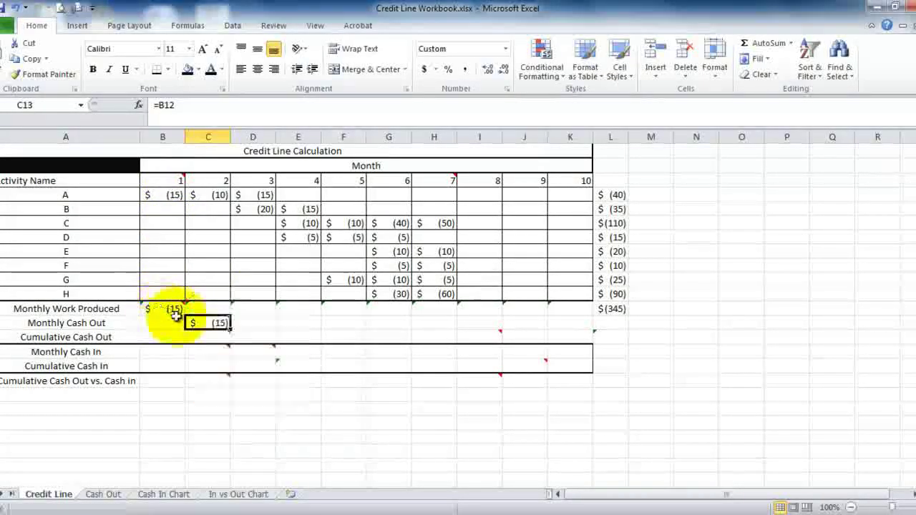
{"action": "mouse_move", "coordinate": [201, 323]}
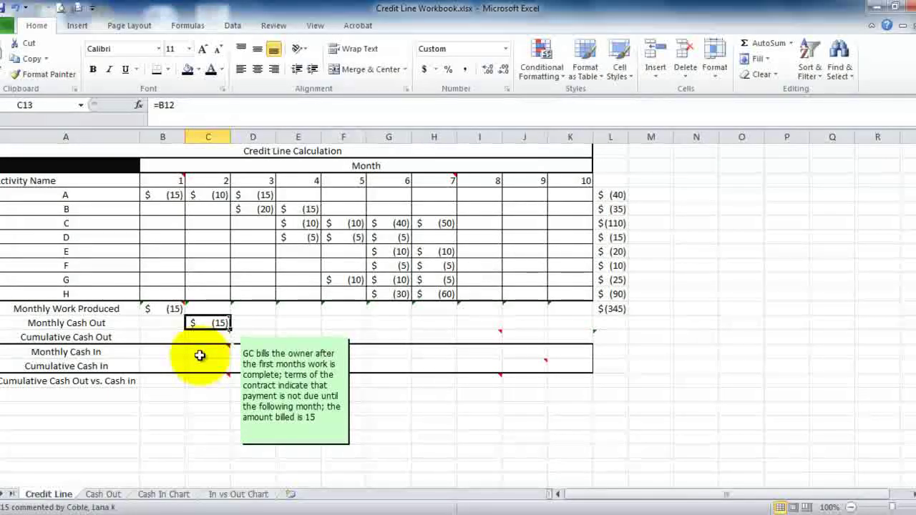
{"action": "left_click", "coordinate": [200, 354]}
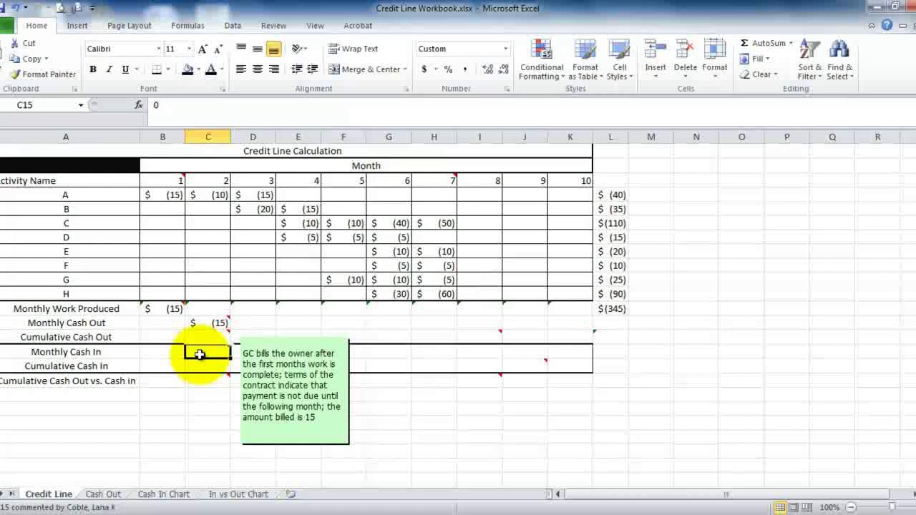
{"action": "left_click", "coordinate": [163, 308]}
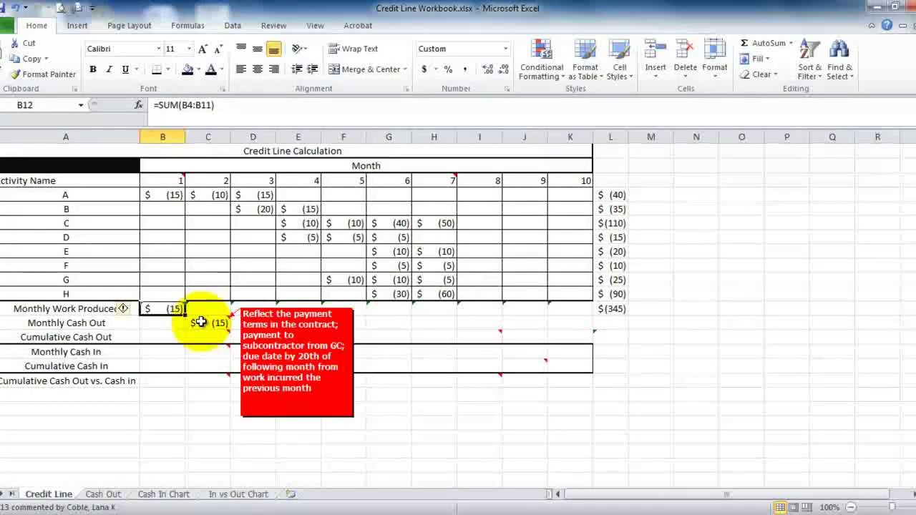
{"action": "mouse_move", "coordinate": [201, 343]}
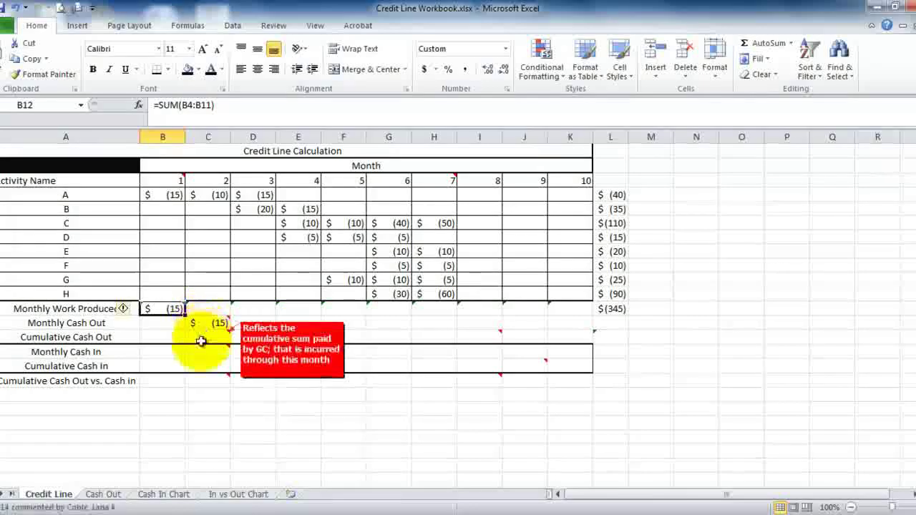
- Reveal the Monthly Cash In values for months 1 and 2 in B15 and C15 with a black font color
{"action": "left_click", "coordinate": [201, 351]}
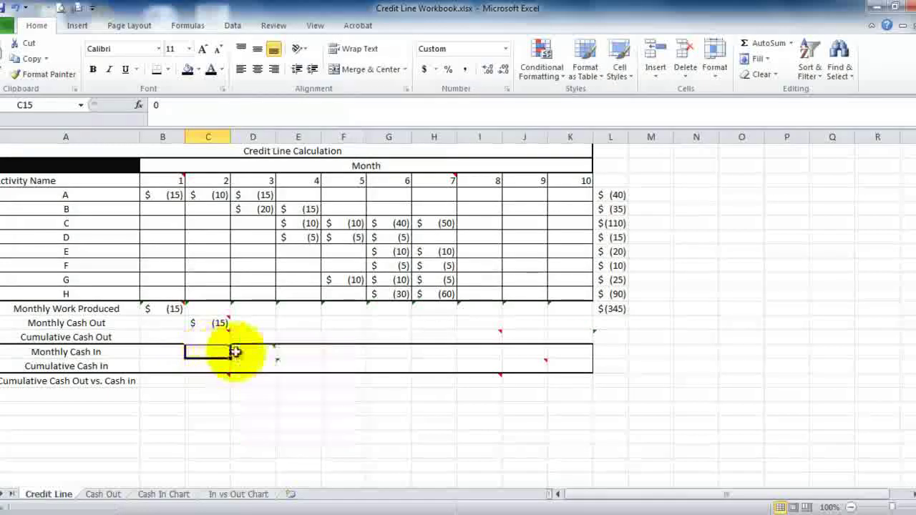
{"action": "mouse_move", "coordinate": [243, 353]}
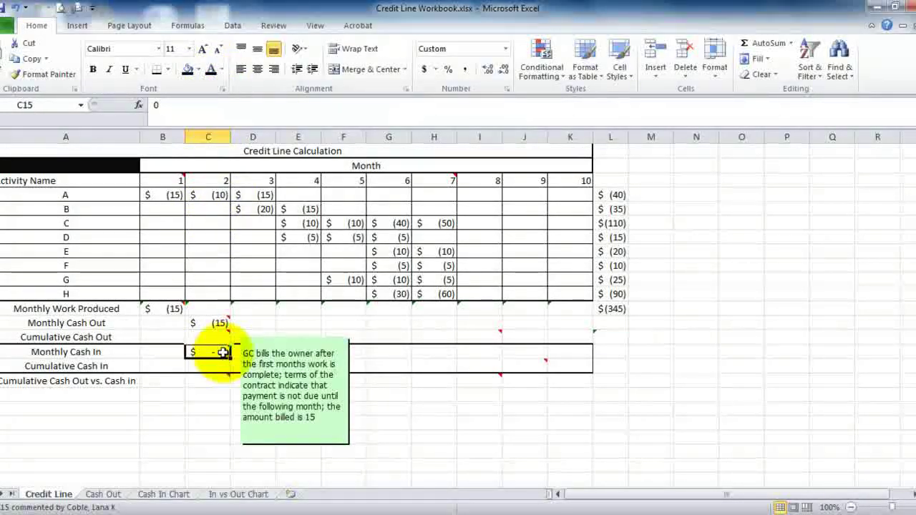
{"action": "left_click", "coordinate": [179, 352]}
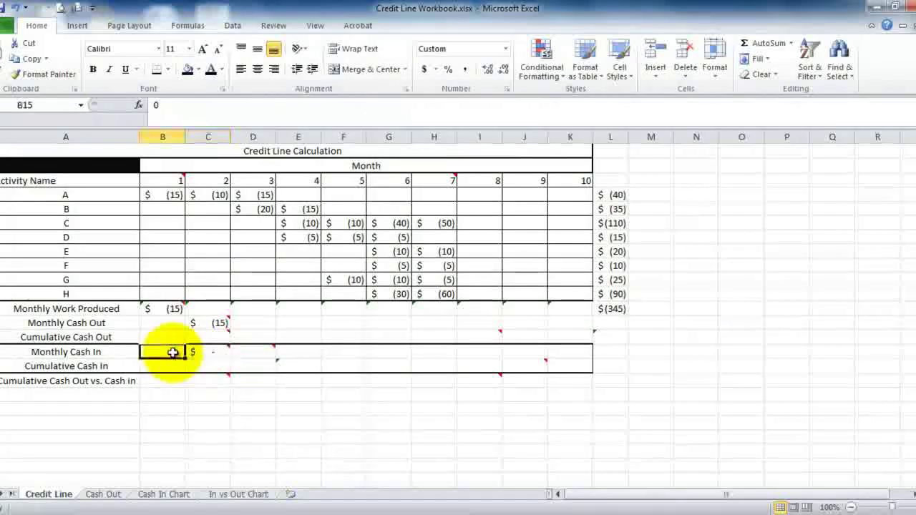
{"action": "left_click", "coordinate": [213, 72]}
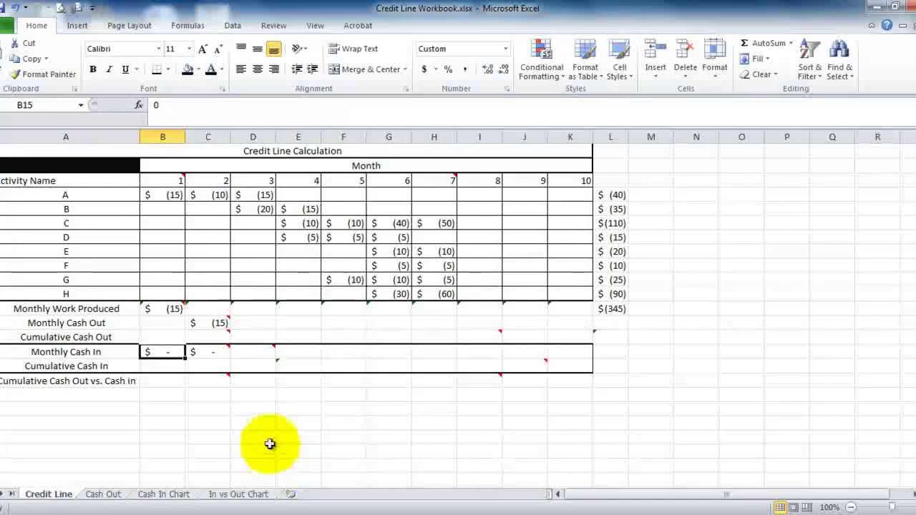
- Reveal month 2's Cumulative Cash Out in C14 and Cumulative Cash Out vs. Cash In in C17 with a black font color
{"action": "left_click", "coordinate": [221, 332]}
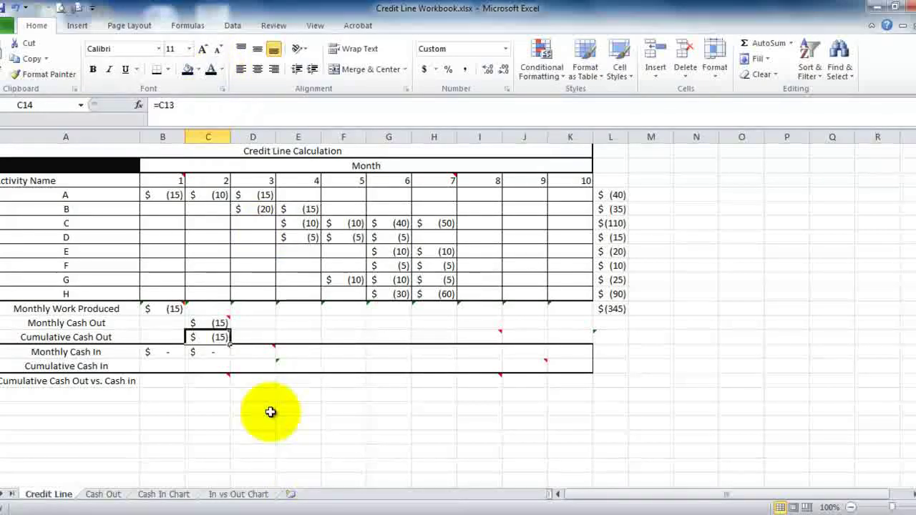
{"action": "left_click", "coordinate": [223, 354]}
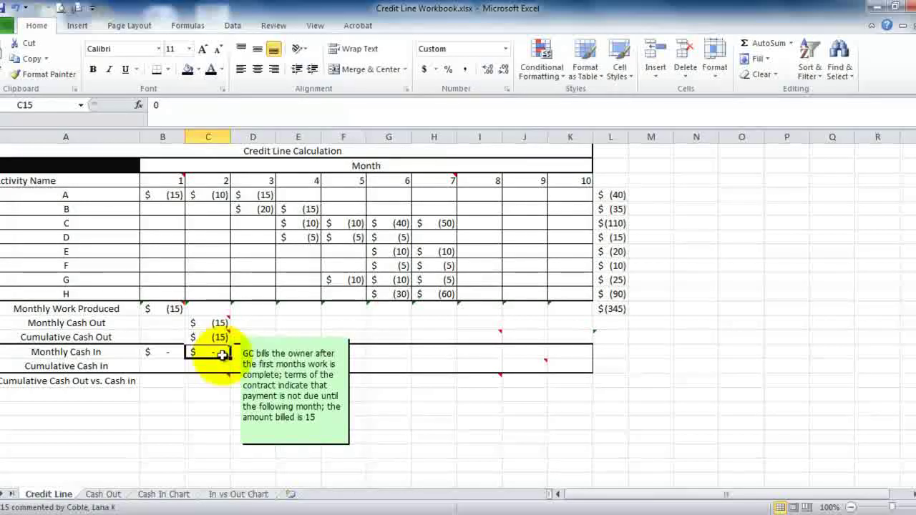
{"action": "left_click", "coordinate": [220, 382]}
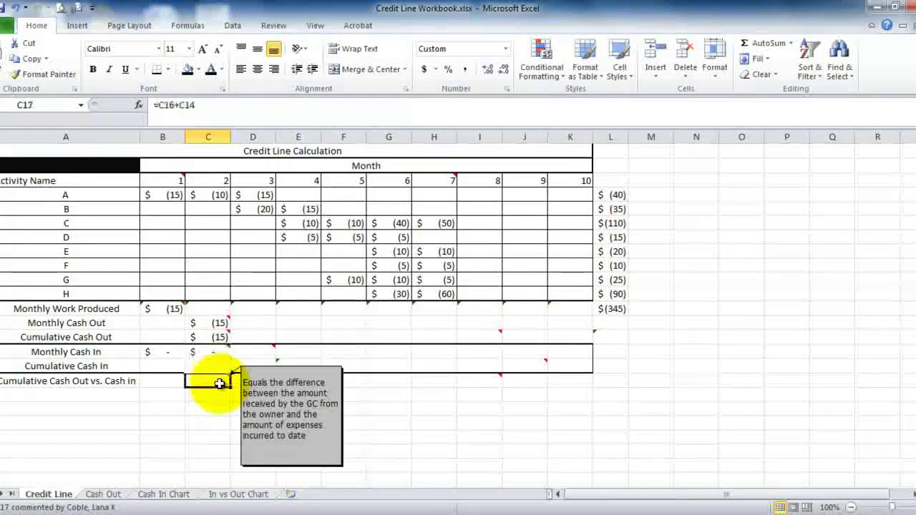
{"action": "left_click", "coordinate": [210, 71]}
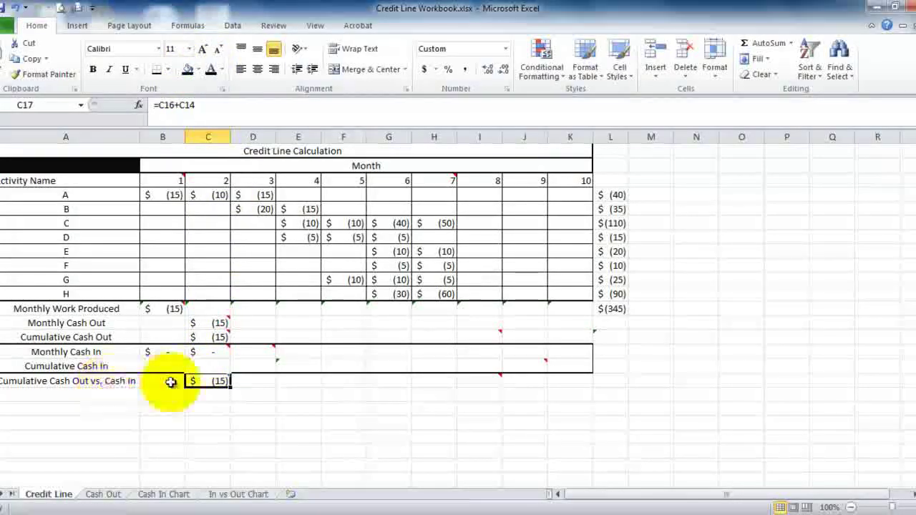
{"action": "mouse_move", "coordinate": [215, 382]}
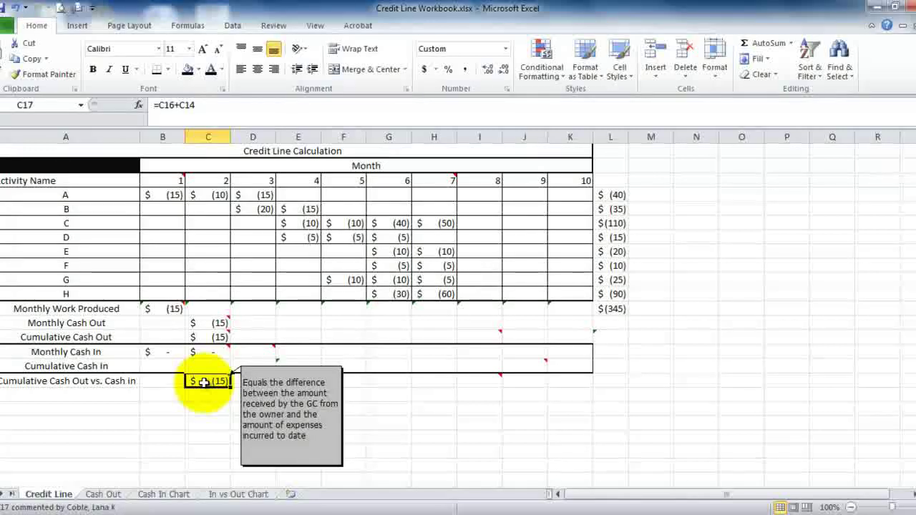
{"action": "left_click", "coordinate": [85, 383]}
{"action": "left_click", "coordinate": [213, 381]}
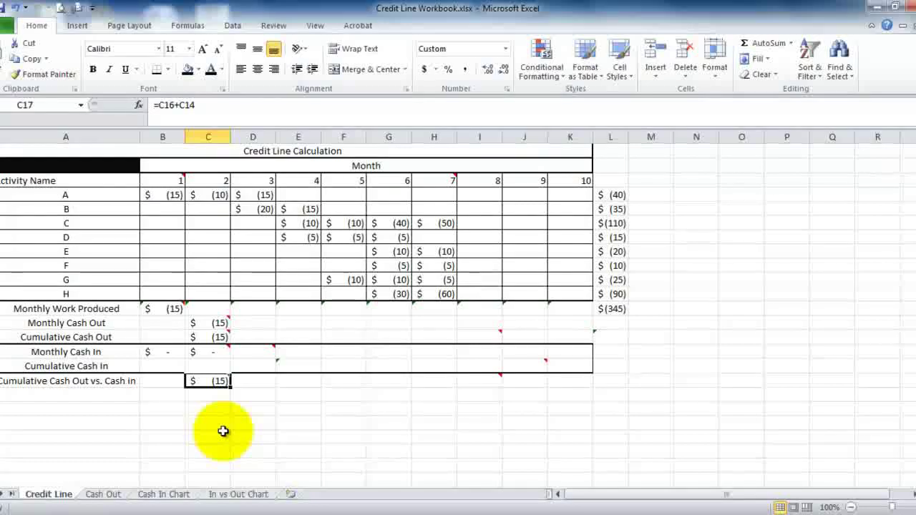
- Reveal month 3's Monthly Cash In in D15 with a black font color after reviewing month 1's work produced and month 2's cash out
{"action": "left_click", "coordinate": [164, 310]}
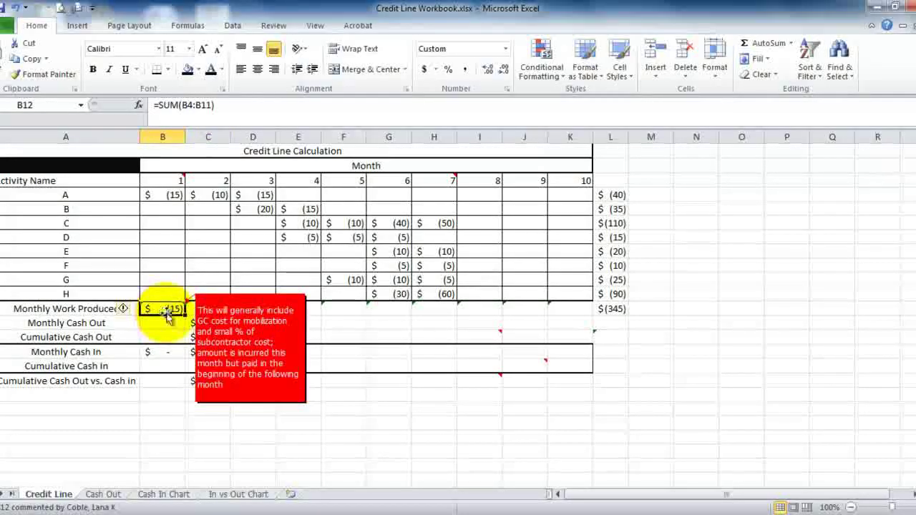
{"action": "mouse_move", "coordinate": [200, 323]}
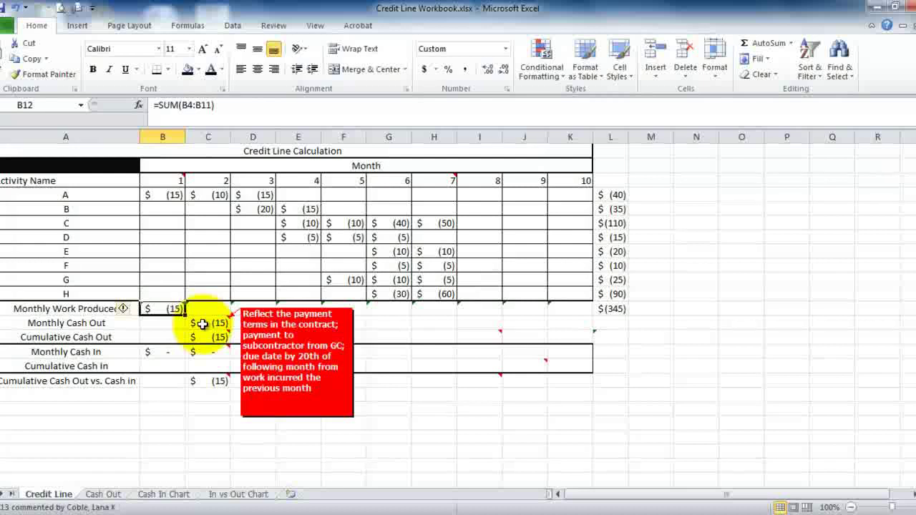
{"action": "left_click", "coordinate": [203, 324]}
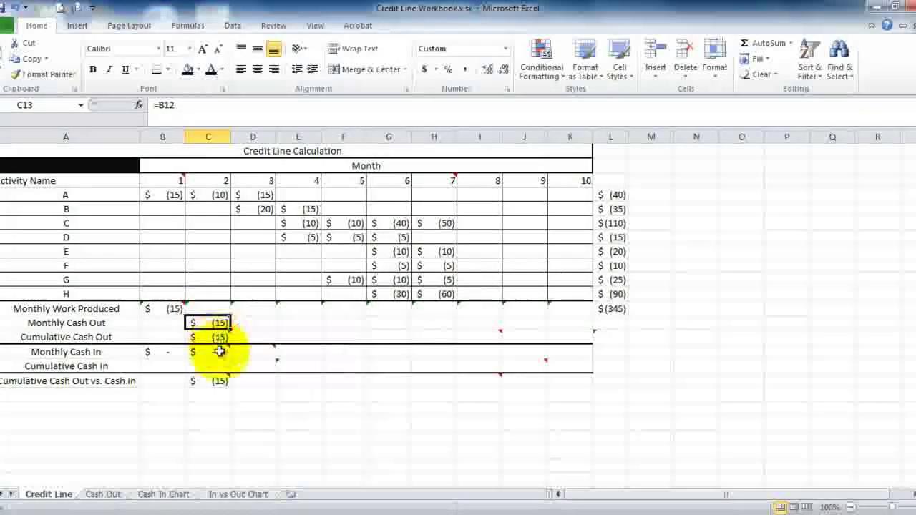
{"action": "mouse_move", "coordinate": [253, 355]}
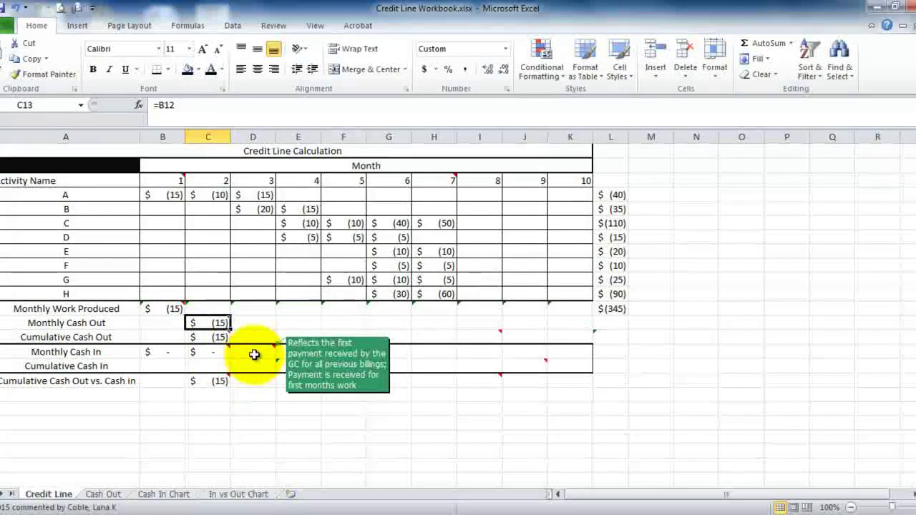
{"action": "left_click", "coordinate": [253, 355]}
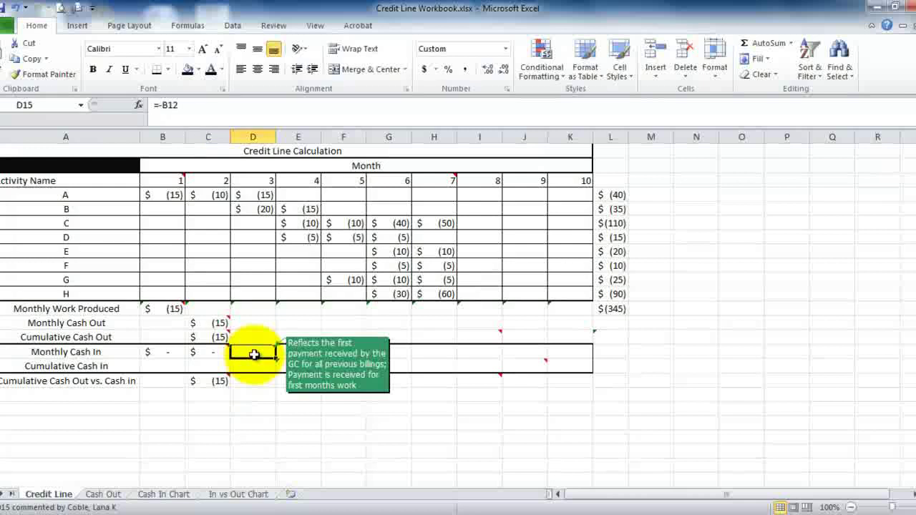
{"action": "left_click", "coordinate": [211, 73]}
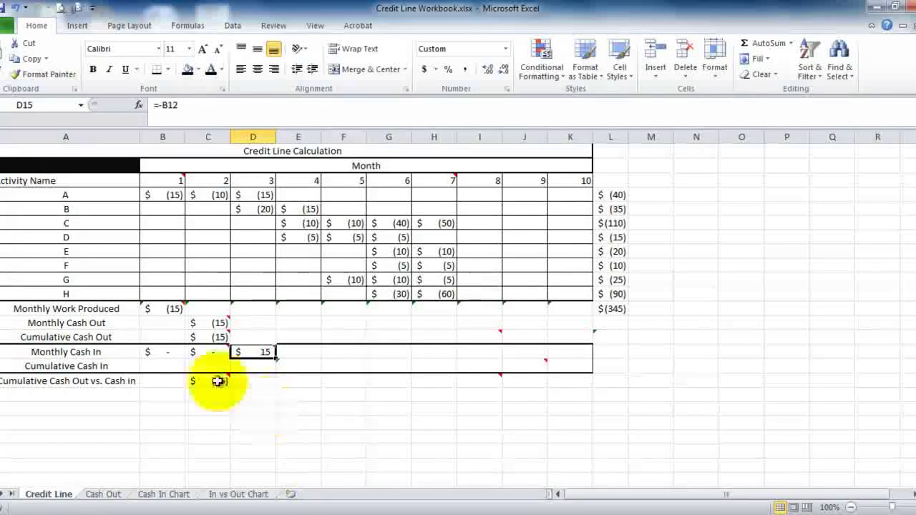
- Reveal the Monthly Work Produced values for months 2 to 4 in C12, D12 and E12 with a black font color
{"action": "left_click", "coordinate": [97, 308]}
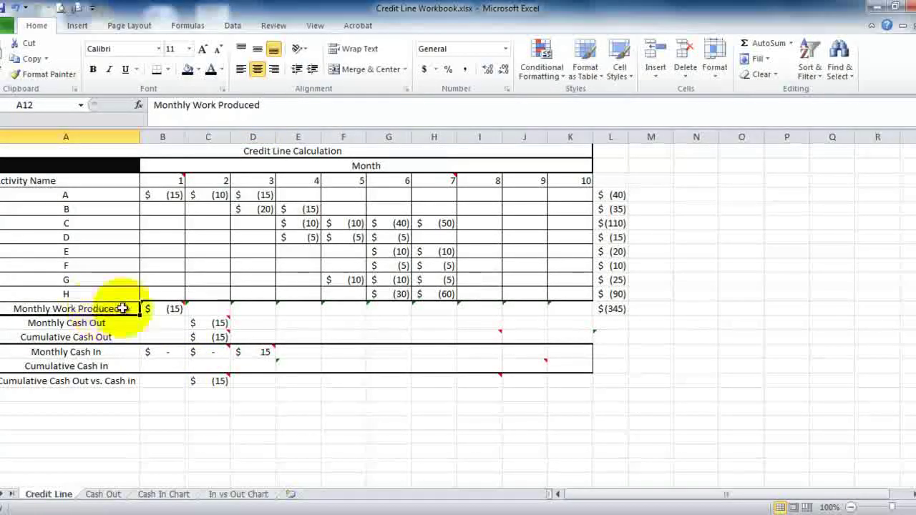
{"action": "left_click", "coordinate": [159, 309]}
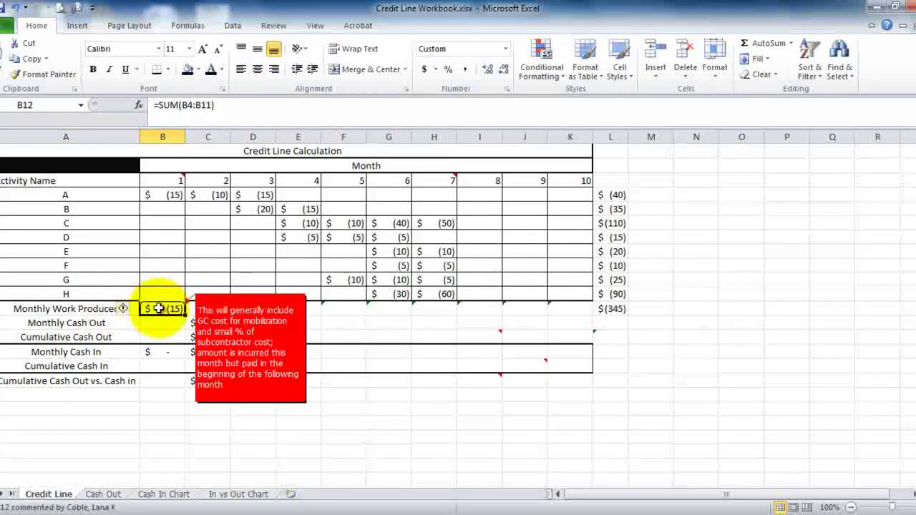
{"action": "left_click", "coordinate": [210, 308]}
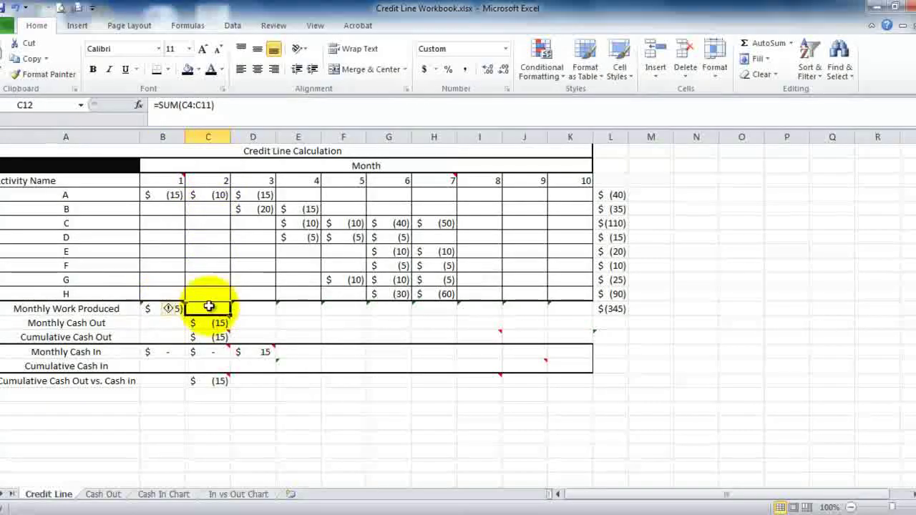
{"action": "left_click", "coordinate": [211, 72]}
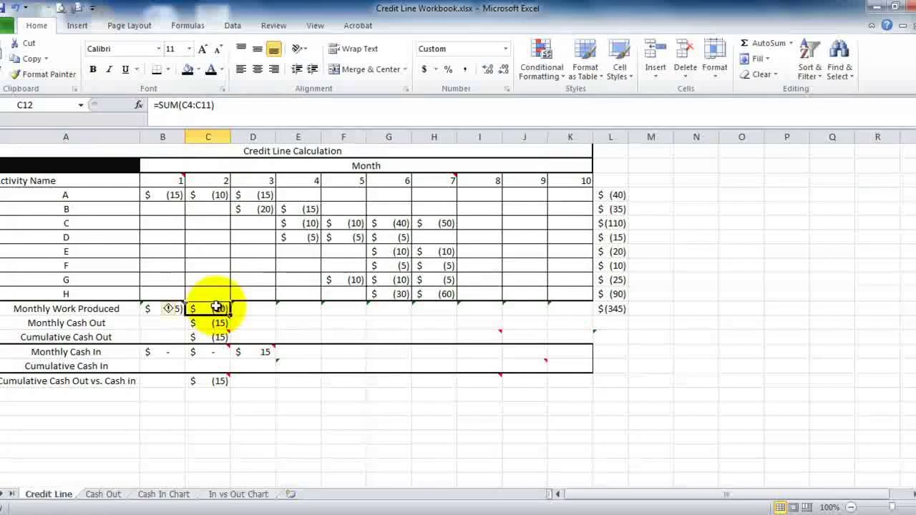
{"action": "left_click", "coordinate": [252, 308]}
{"action": "left_click", "coordinate": [214, 72]}
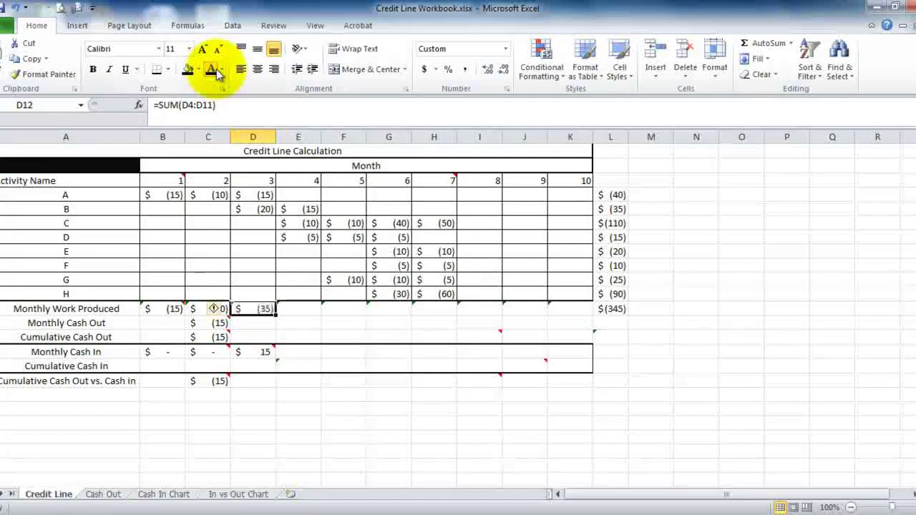
{"action": "left_click", "coordinate": [288, 307]}
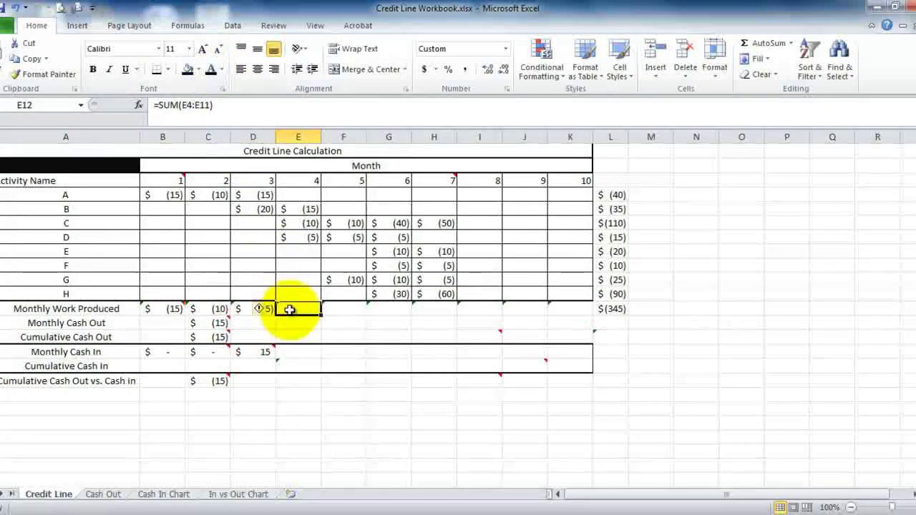
{"action": "left_click", "coordinate": [215, 72]}
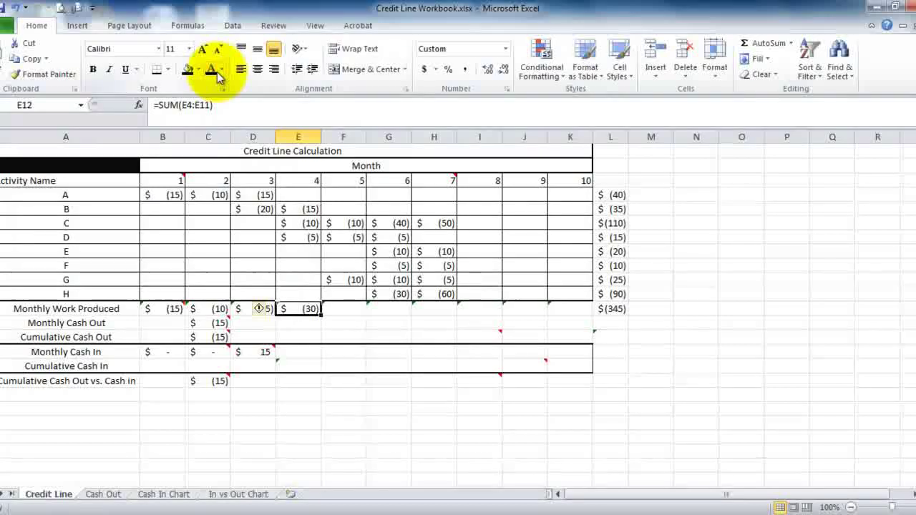
- Reveal the Monthly Work Produced values for months 5 to 10 in F12:K12 with a black font color and check months 8 to 10
{"action": "left_click", "coordinate": [348, 310]}
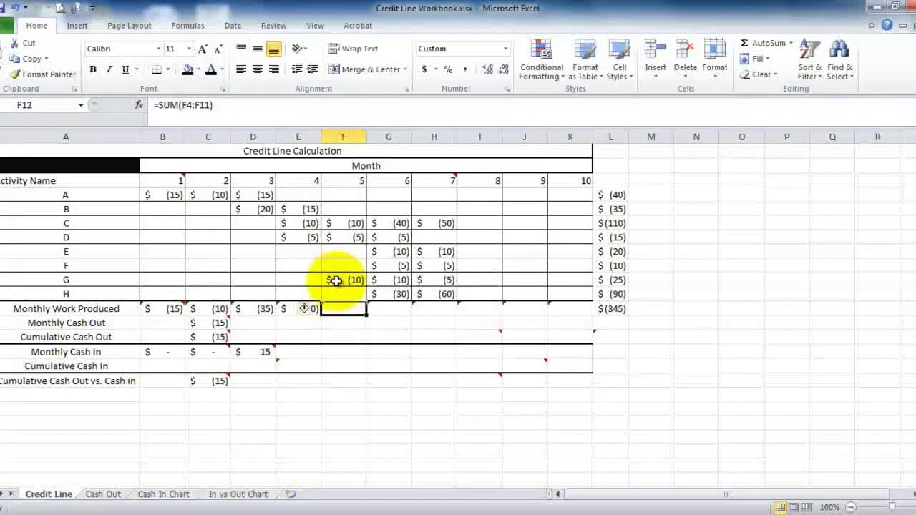
{"action": "left_click", "coordinate": [212, 69]}
{"action": "left_click_drag", "start_coordinate": [389, 306], "coordinate": [549, 308]}
{"action": "left_click", "coordinate": [215, 71]}
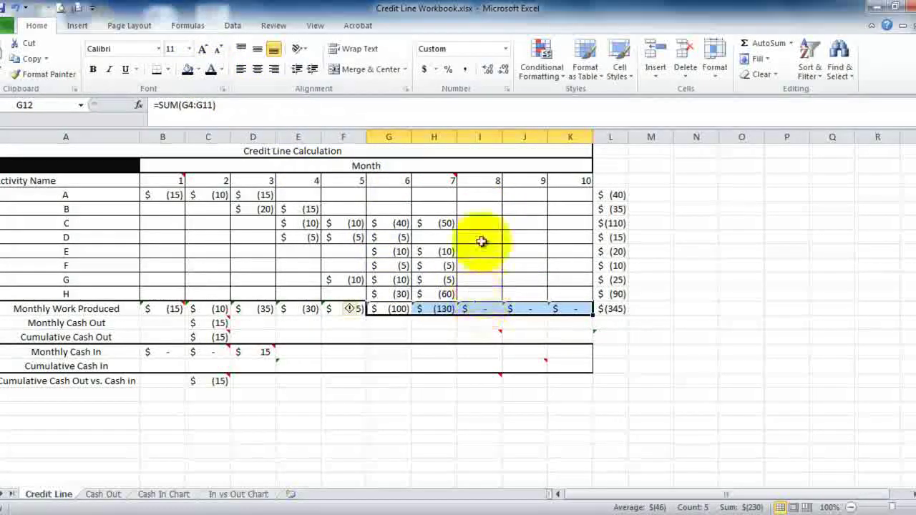
{"action": "left_click", "coordinate": [484, 309]}
{"action": "left_click", "coordinate": [527, 309]}
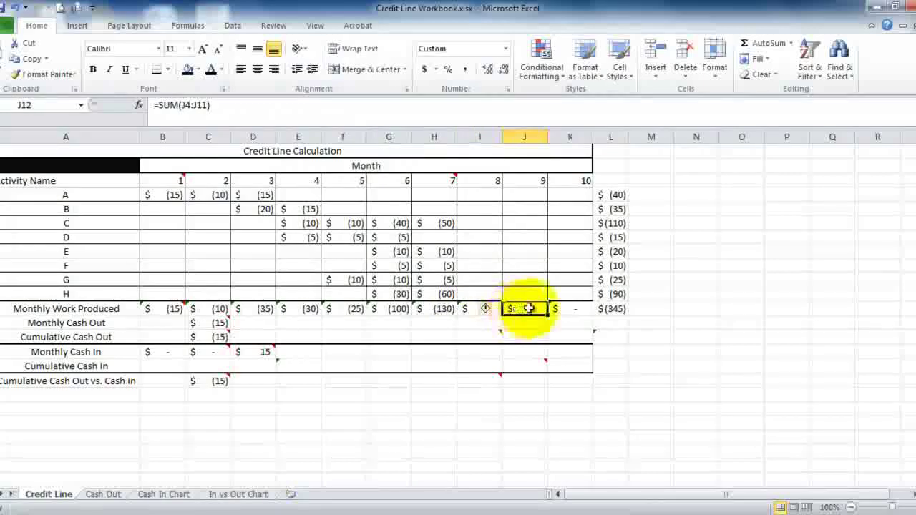
{"action": "left_click", "coordinate": [562, 308]}
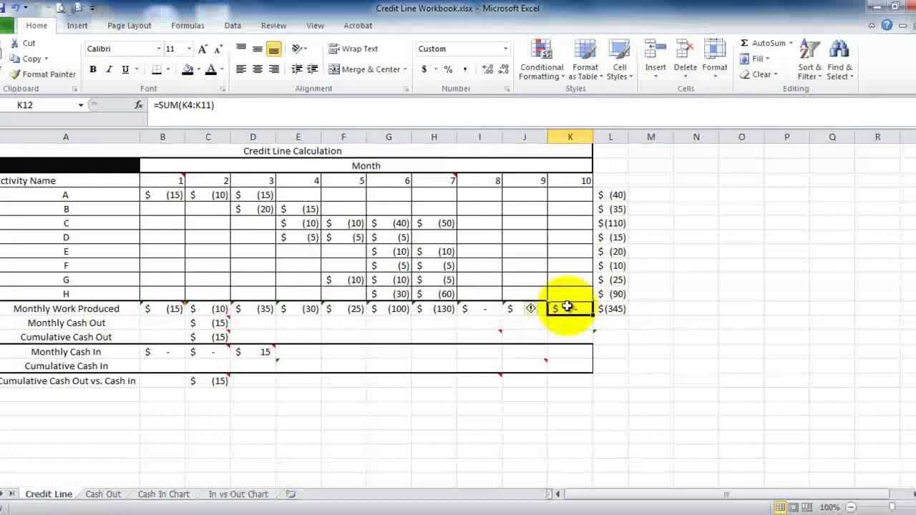
- Reveal the Monthly Cash Out values for months 3 and 4 in D13 and E13 with a black font color
{"action": "left_click", "coordinate": [136, 311]}
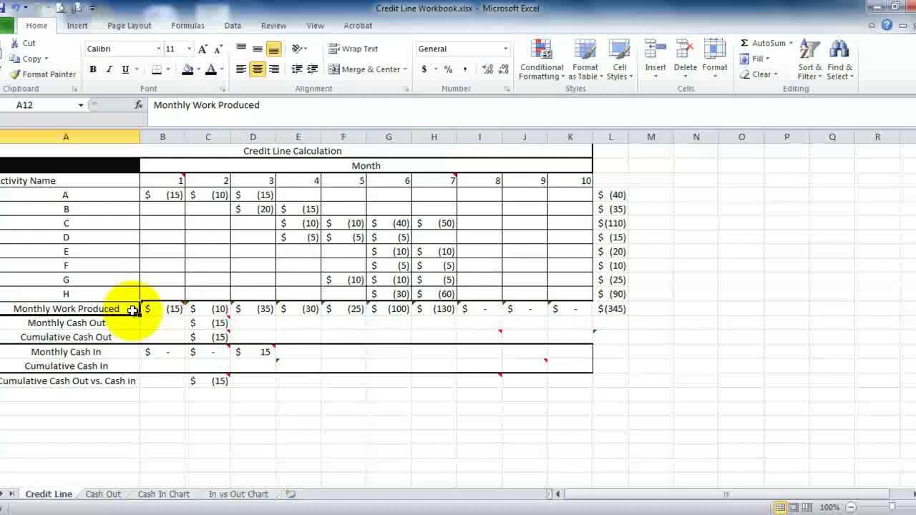
{"action": "left_click", "coordinate": [122, 322]}
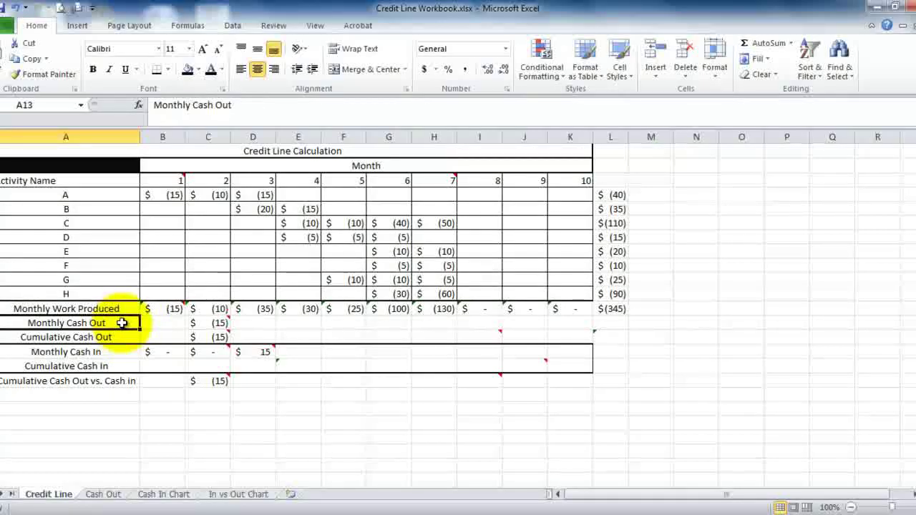
{"action": "left_click", "coordinate": [206, 323]}
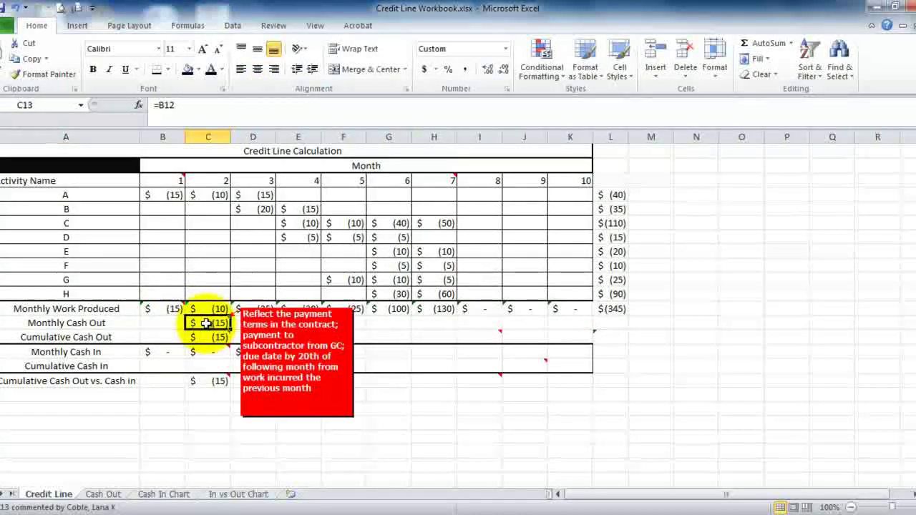
{"action": "left_click", "coordinate": [244, 325]}
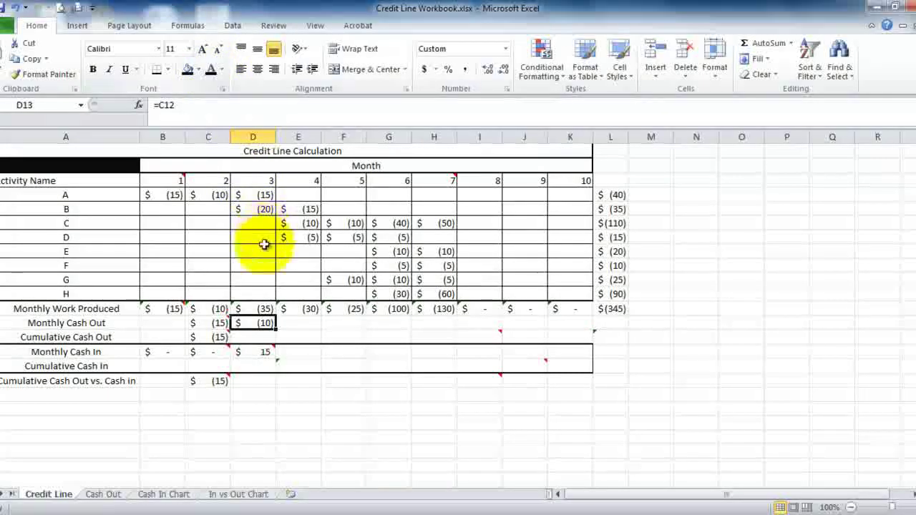
{"action": "left_click", "coordinate": [298, 321]}
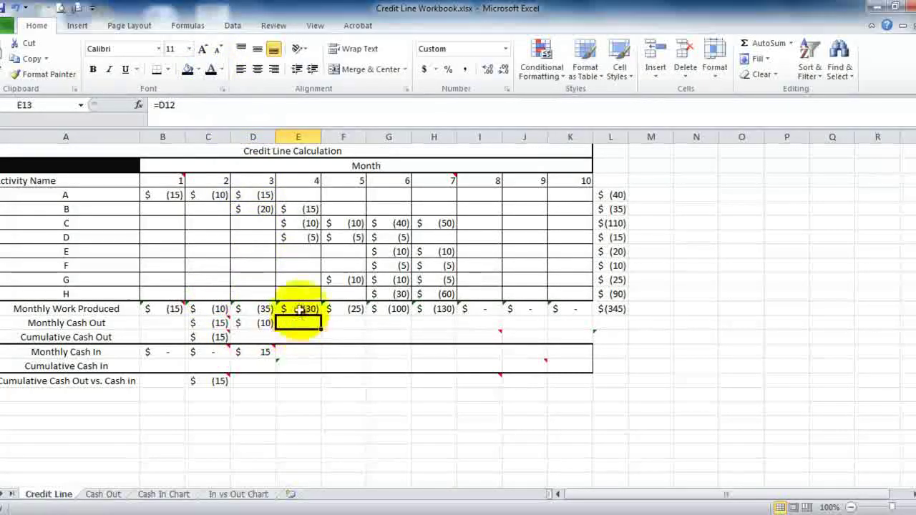
{"action": "left_click", "coordinate": [198, 69]}
{"action": "left_click", "coordinate": [198, 70]}
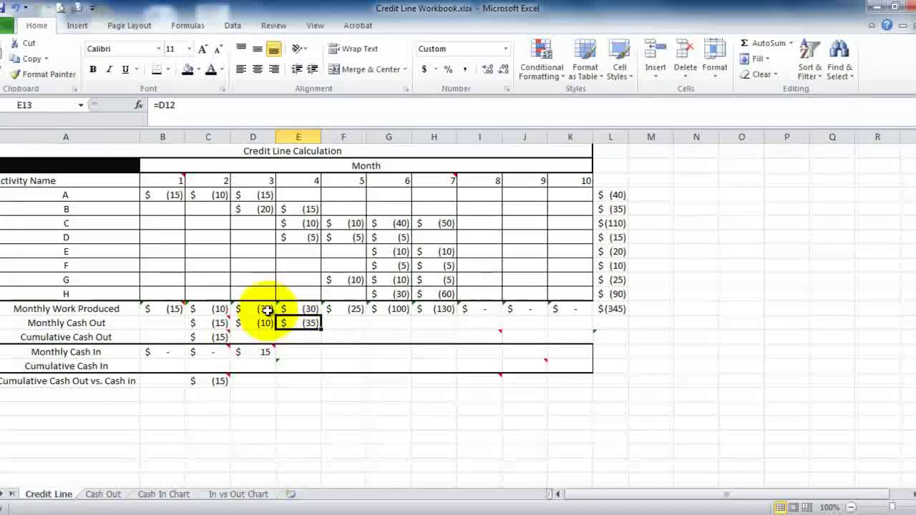
- Reveal the Monthly Cash Out values for months 5 to 10 in F13:K13 with a black font color
{"action": "left_click", "coordinate": [262, 309]}
{"action": "left_click", "coordinate": [293, 324]}
{"action": "left_click", "coordinate": [333, 323]}
{"action": "left_click", "coordinate": [210, 71]}
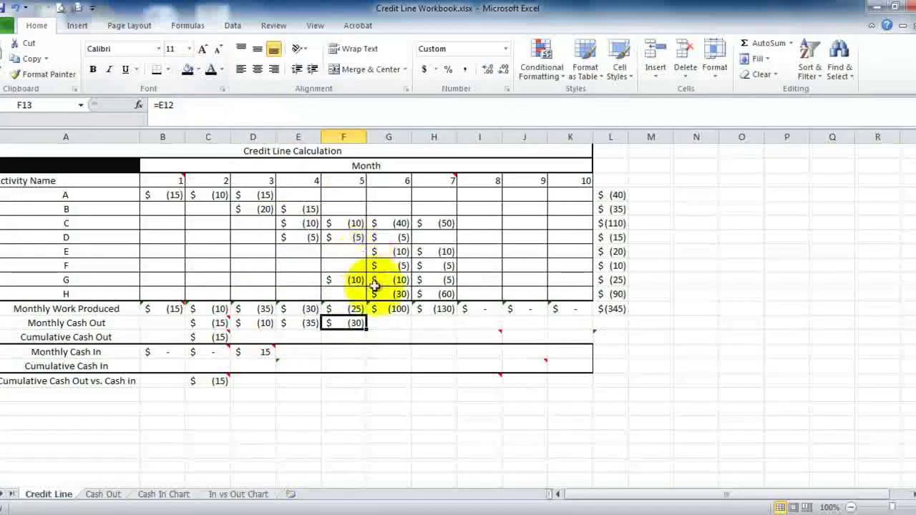
{"action": "left_click", "coordinate": [388, 323]}
{"action": "left_click", "coordinate": [210, 72]}
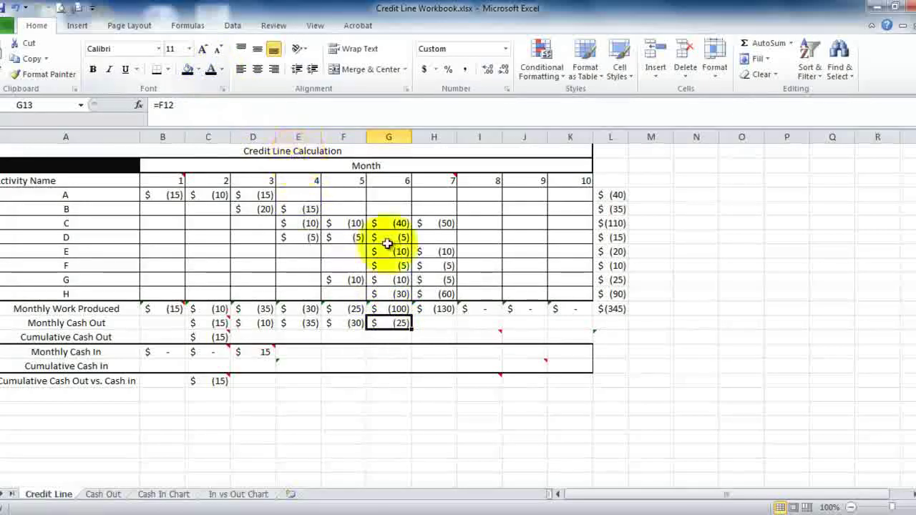
{"action": "left_click_drag", "start_coordinate": [435, 324], "coordinate": [552, 322]}
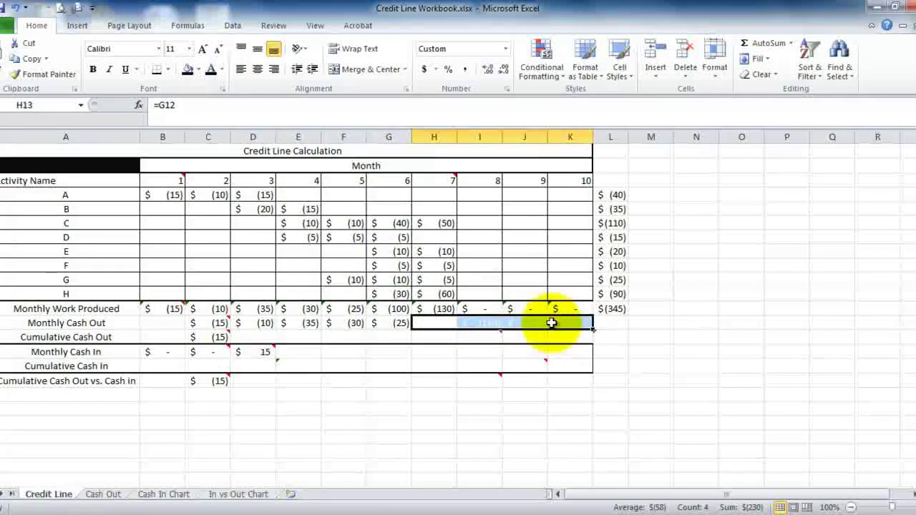
{"action": "left_click", "coordinate": [210, 72]}
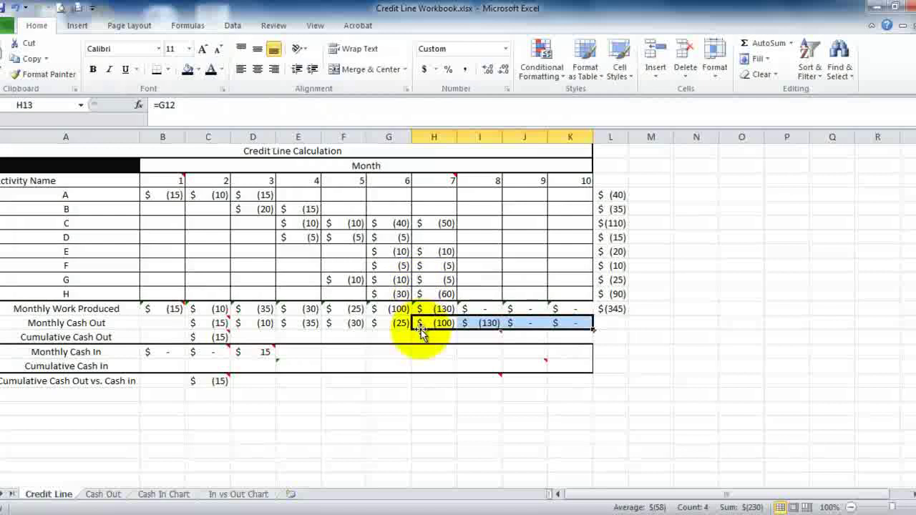
{"action": "left_click", "coordinate": [486, 323]}
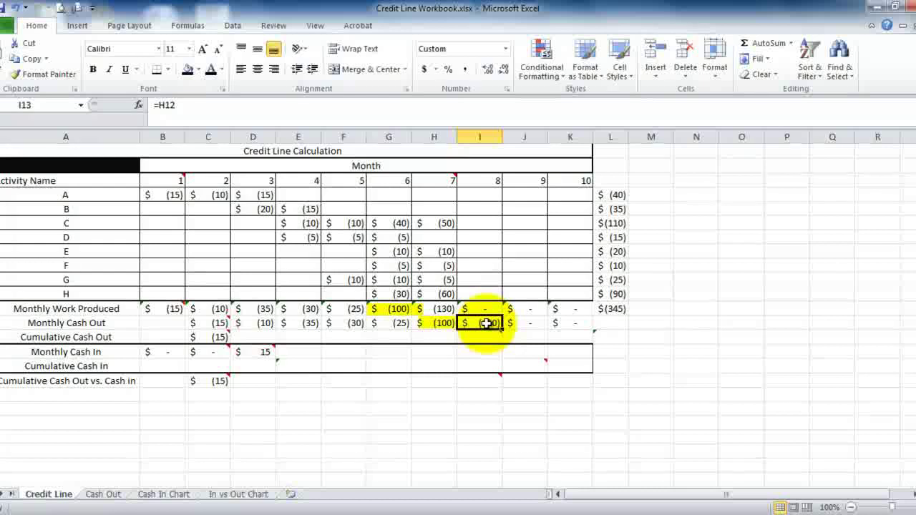
- Reveal month 3's Cumulative Cash Out in D14 with a black font color and check it against the monthly cash out in C13:D13
{"action": "left_click", "coordinate": [265, 339]}
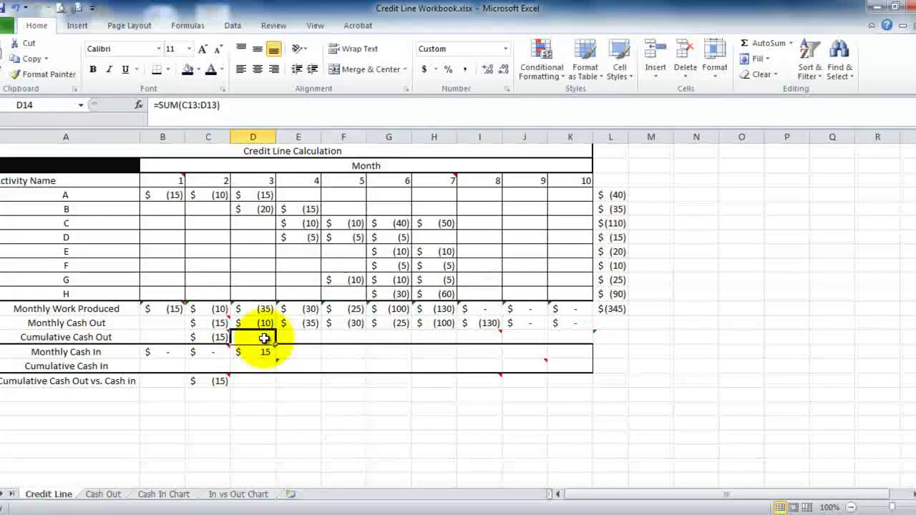
{"action": "mouse_move", "coordinate": [211, 340]}
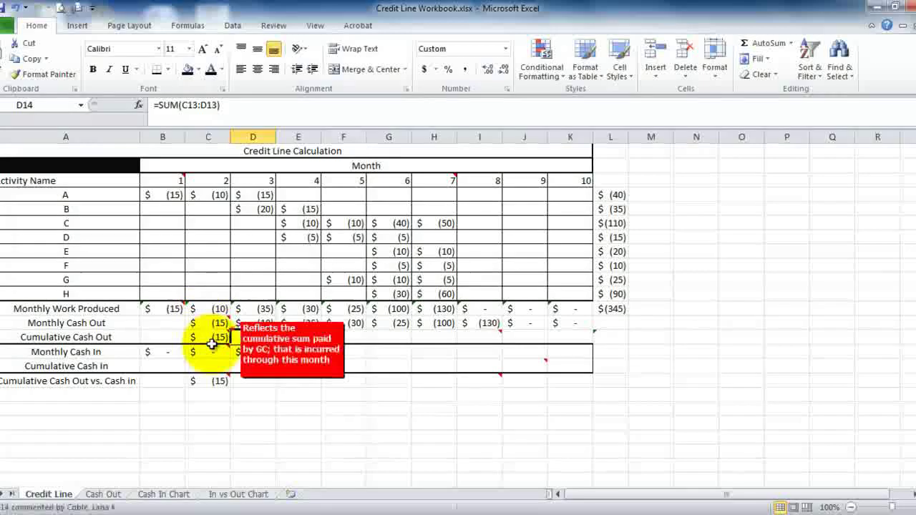
{"action": "left_click", "coordinate": [212, 340]}
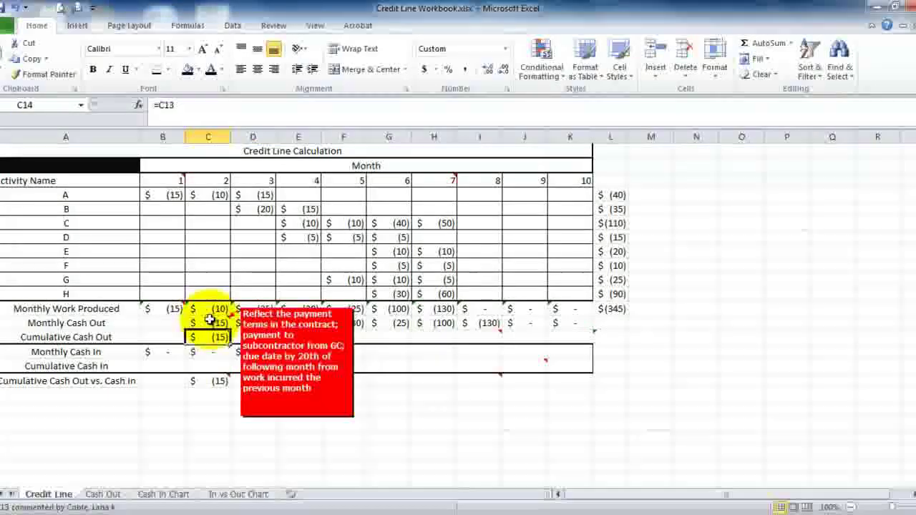
{"action": "left_click", "coordinate": [209, 323]}
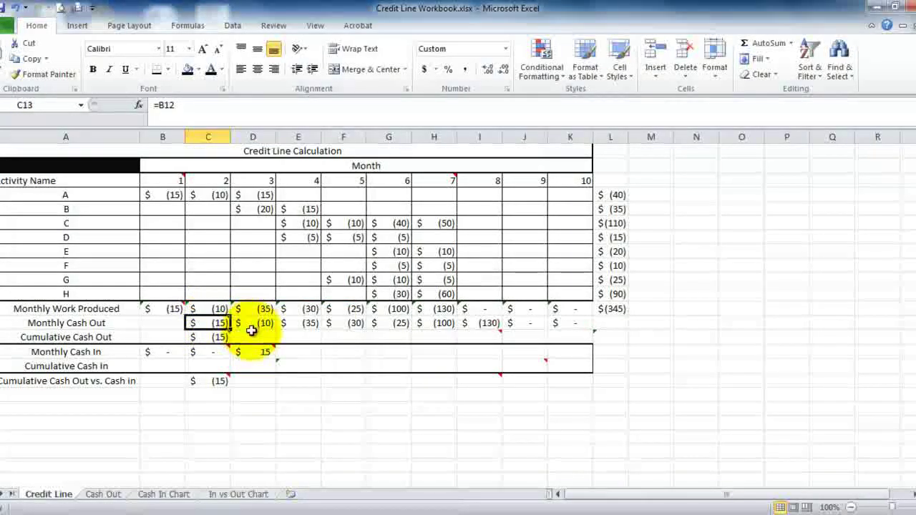
{"action": "left_click", "coordinate": [252, 337]}
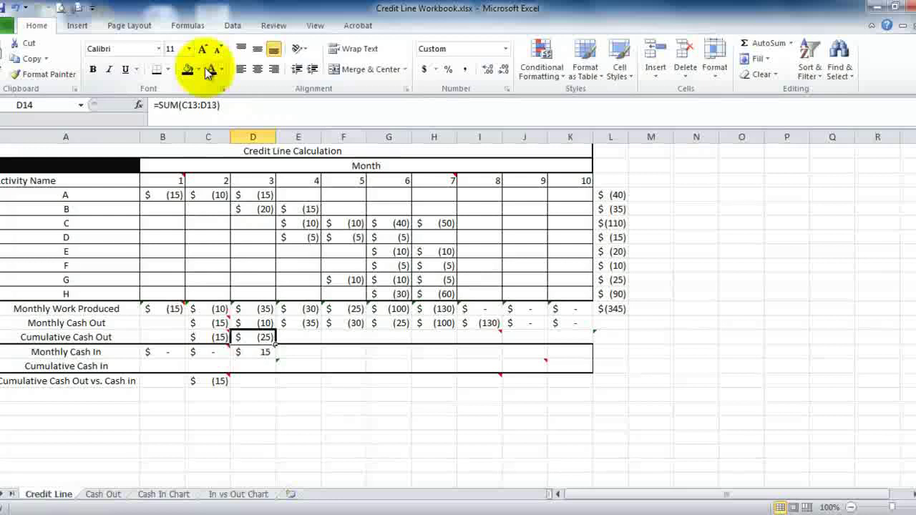
{"action": "left_click", "coordinate": [215, 323]}
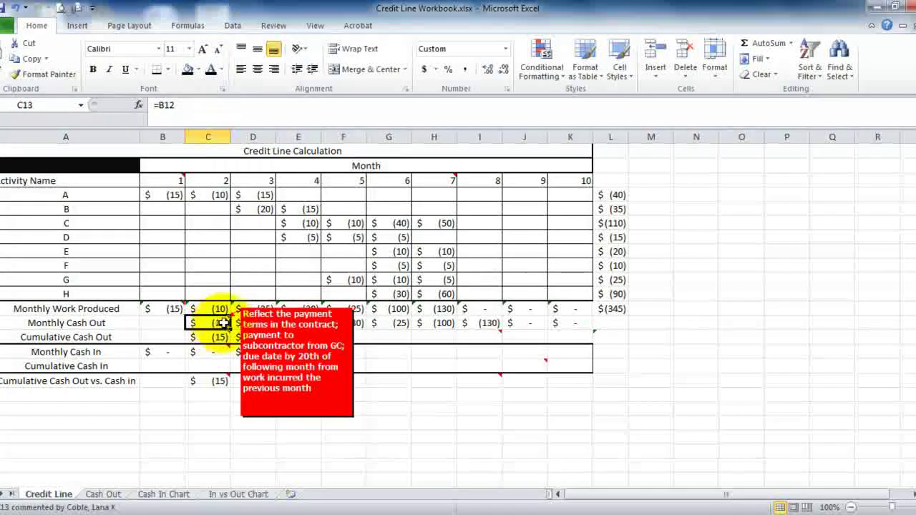
{"action": "left_click_drag", "start_coordinate": [215, 323], "coordinate": [252, 323]}
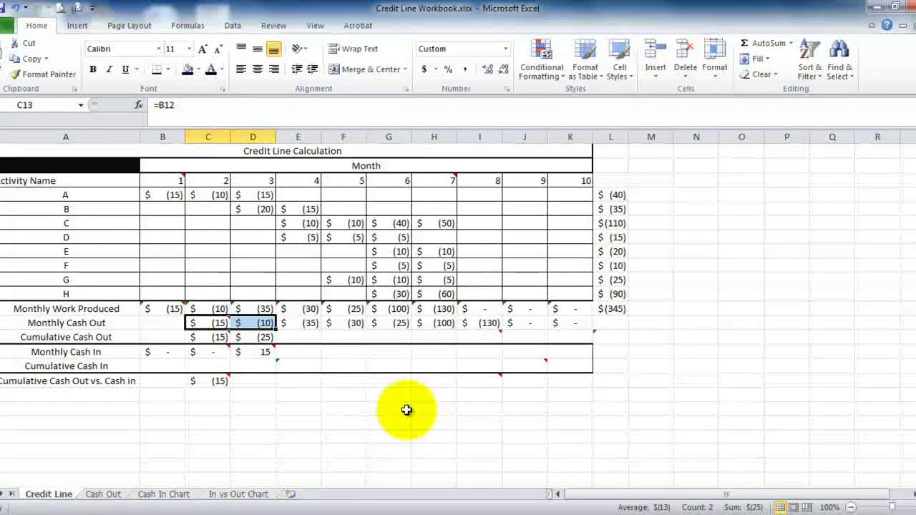
- Reveal the Cumulative Cash Out values for months 4 to 10 in E14:K14 with a black font color, checking months 4 and 8
{"action": "left_click", "coordinate": [304, 336]}
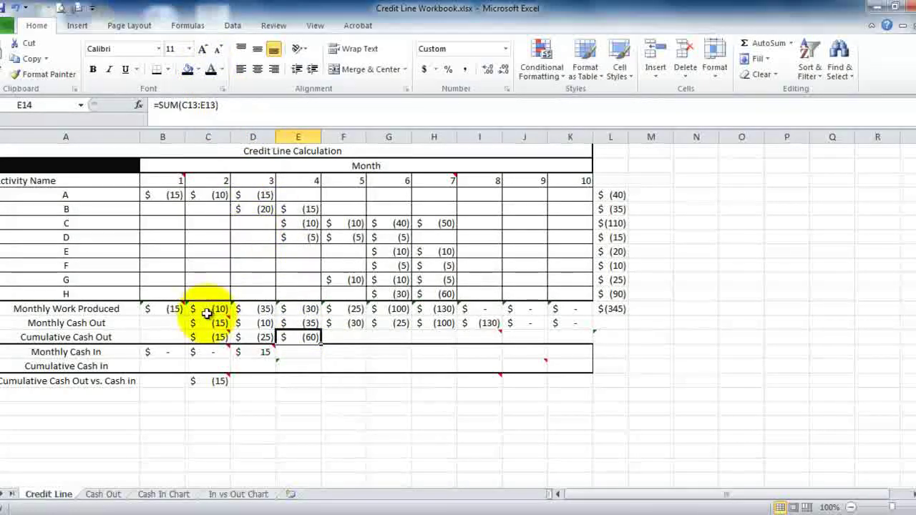
{"action": "left_click_drag", "start_coordinate": [198, 323], "coordinate": [305, 326]}
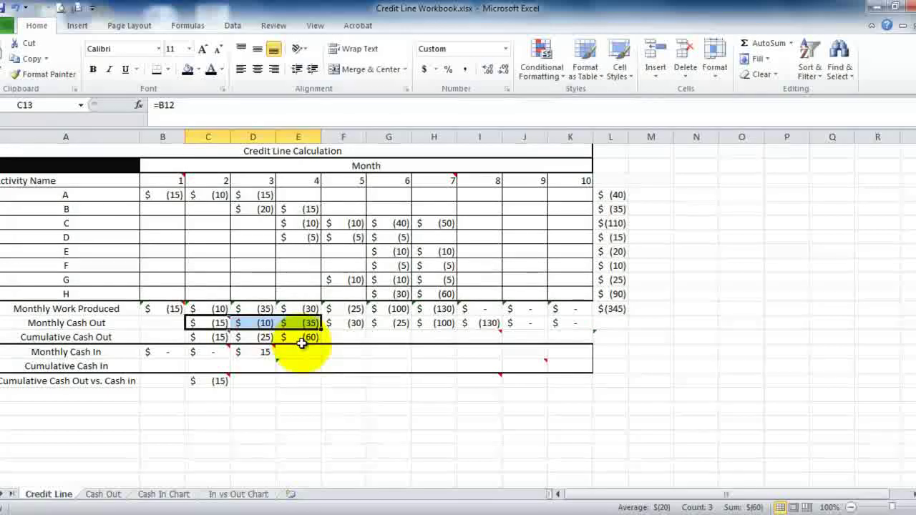
{"action": "left_click_drag", "start_coordinate": [344, 337], "coordinate": [566, 337]}
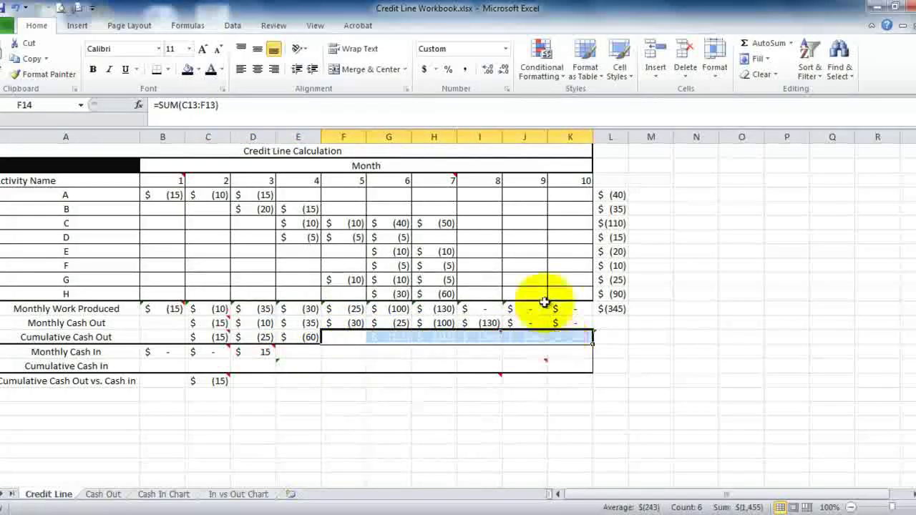
{"action": "left_click", "coordinate": [212, 72]}
{"action": "left_click", "coordinate": [389, 422]}
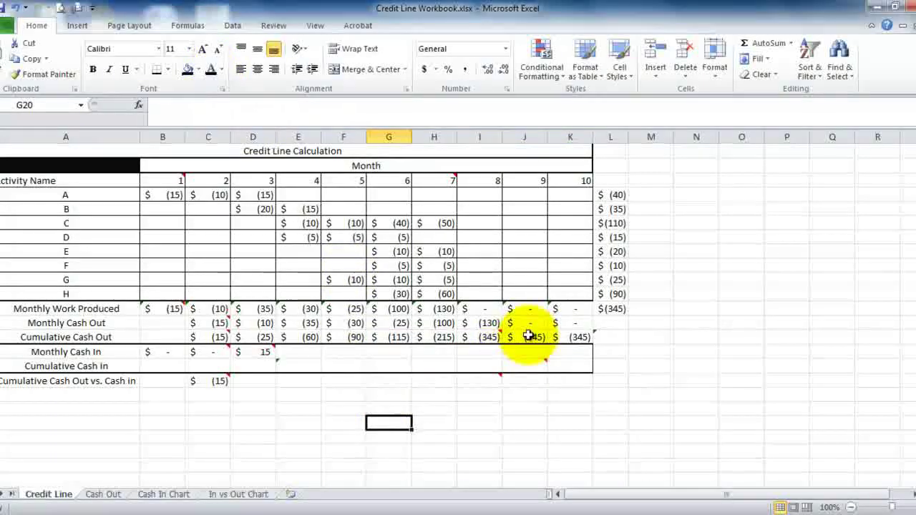
{"action": "left_click", "coordinate": [486, 337]}
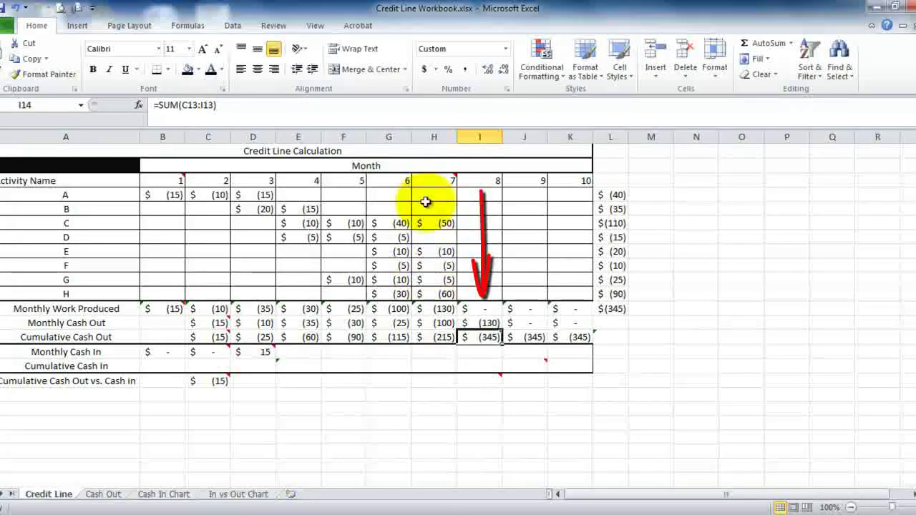
{"action": "left_click", "coordinate": [426, 462]}
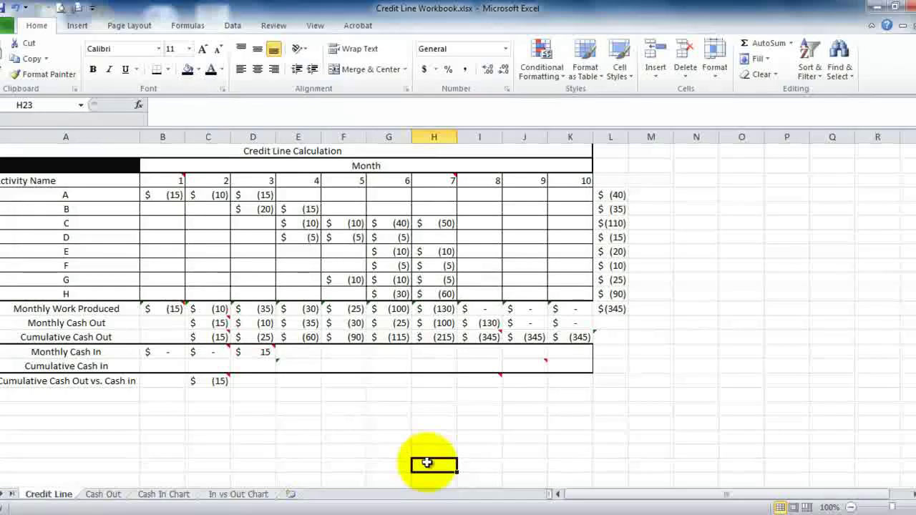
- Examine the Monthly Cash In entries for months 1 to 3 in B15:D15, including the comment on month 3
{"action": "left_click", "coordinate": [171, 353]}
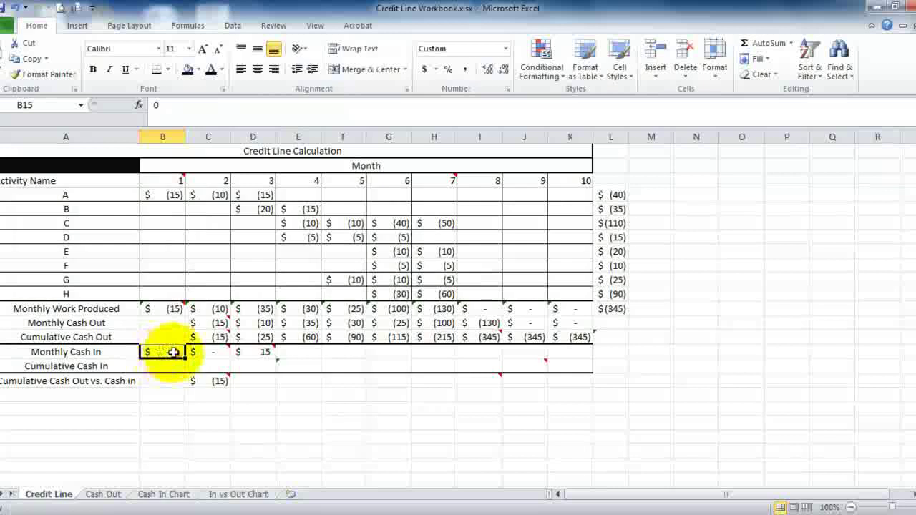
{"action": "left_click", "coordinate": [200, 352]}
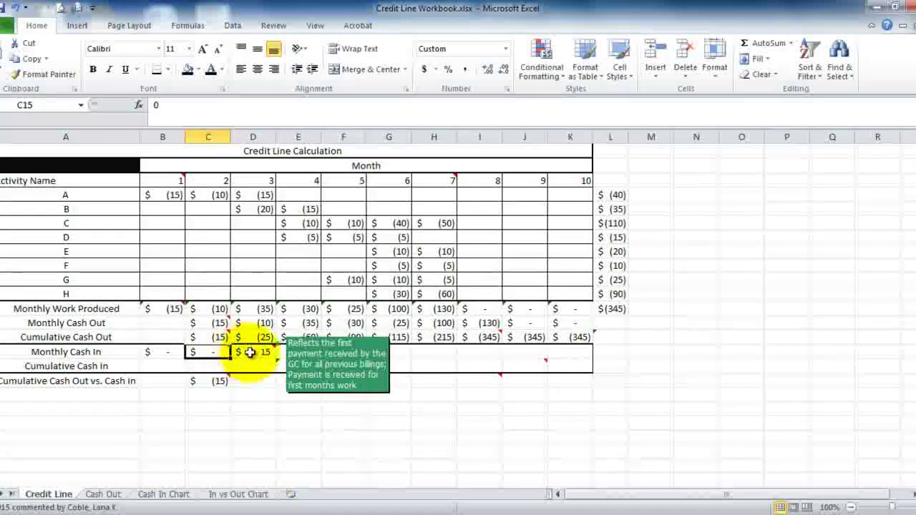
{"action": "left_click", "coordinate": [250, 352]}
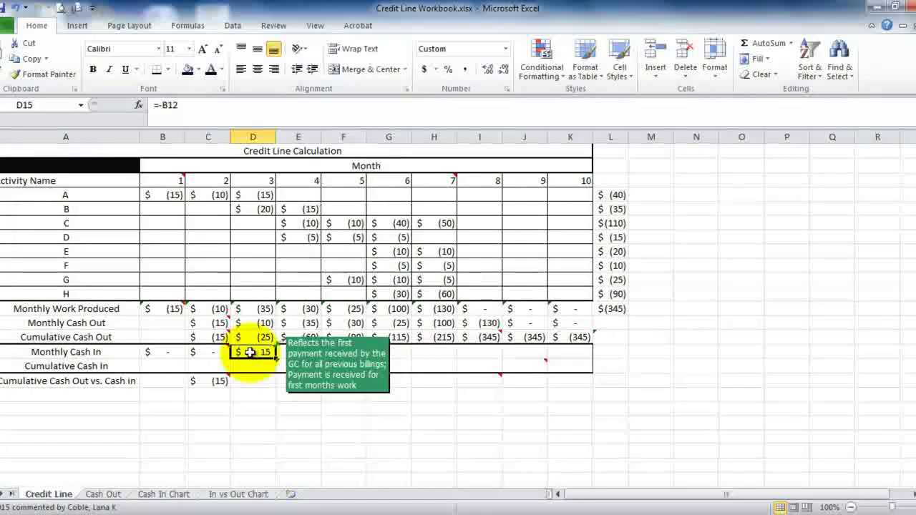
- Reveal the Monthly Cash In values for months 4 and 5 in E15 and F15 with a black font color, checking each against C12 and D12
{"action": "left_click", "coordinate": [309, 353]}
{"action": "left_click", "coordinate": [211, 70]}
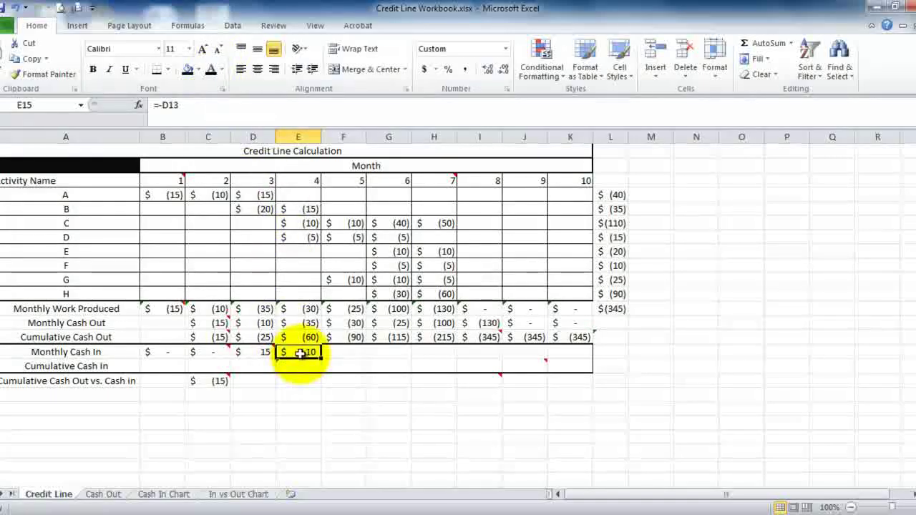
{"action": "left_click", "coordinate": [211, 310]}
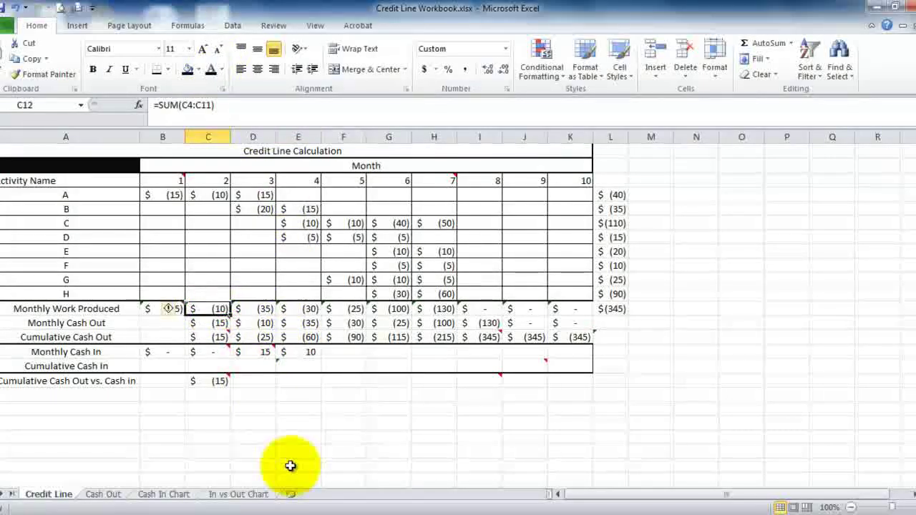
{"action": "left_click", "coordinate": [340, 352]}
{"action": "left_click", "coordinate": [211, 72]}
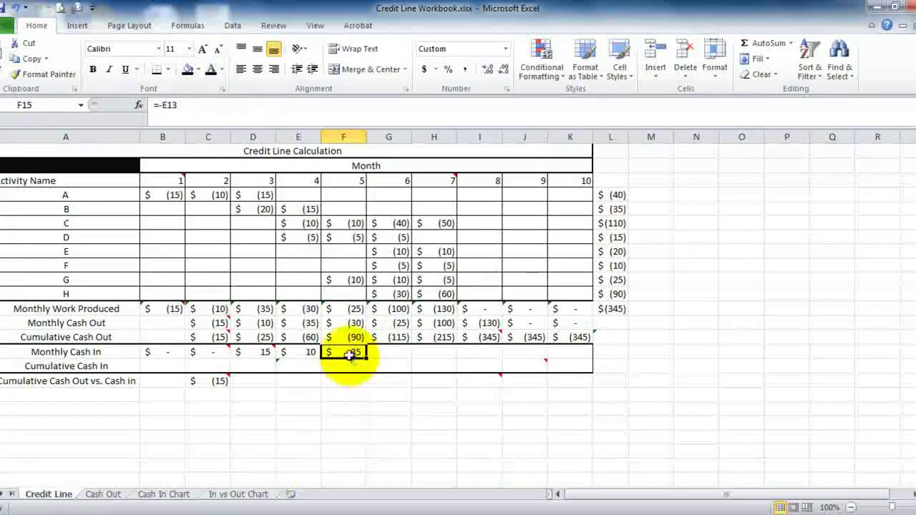
{"action": "left_click", "coordinate": [266, 310]}
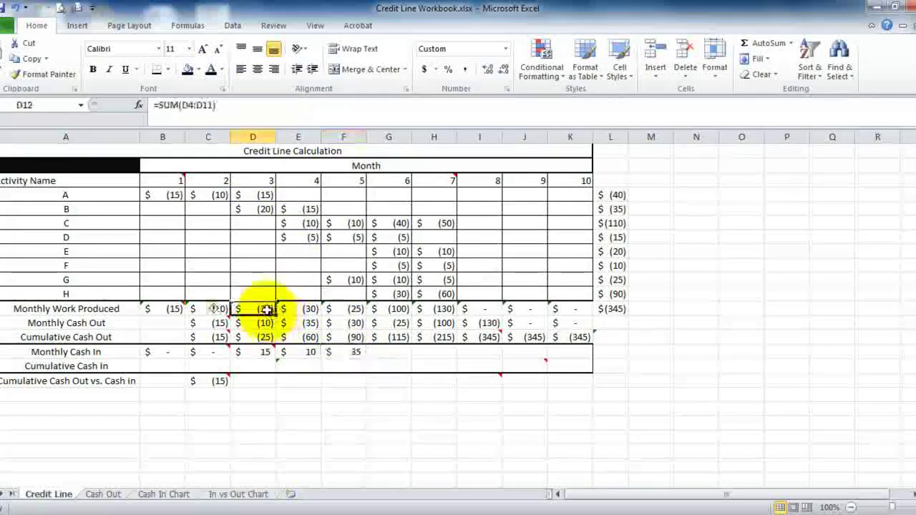
- Reveal the Monthly Cash In values for months 6 to 10 in G15:K15 with a black font color
{"action": "left_click_drag", "start_coordinate": [376, 351], "coordinate": [566, 353]}
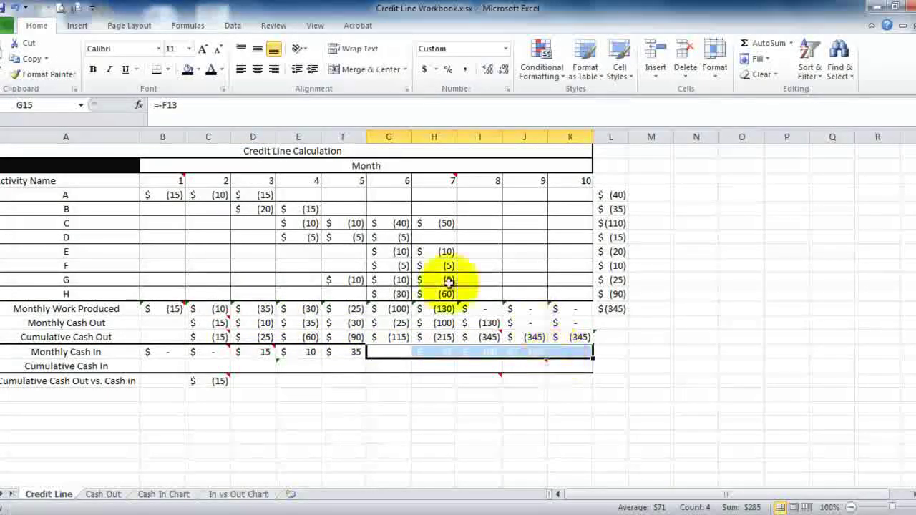
{"action": "left_click", "coordinate": [209, 68]}
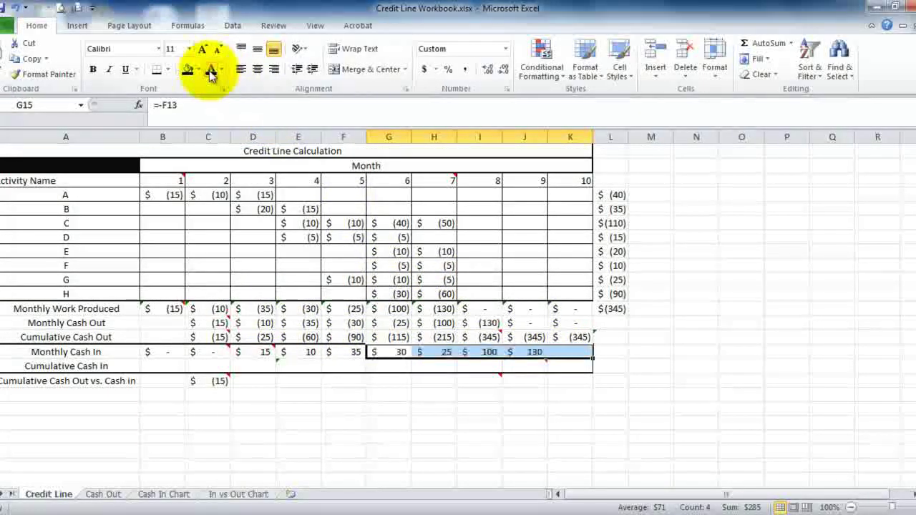
{"action": "left_click", "coordinate": [401, 441]}
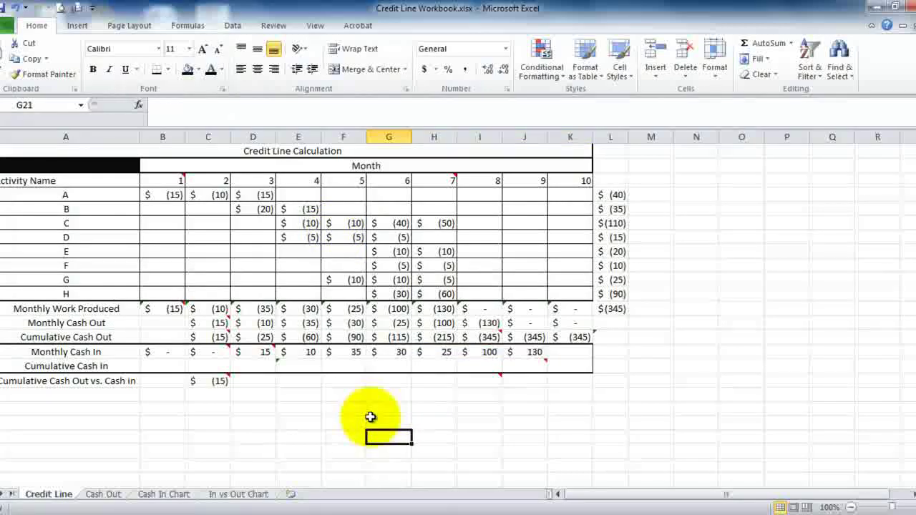
- Check the Monthly Cash In cells for months 3 to 9 in D15:J15 one after another
{"action": "left_click", "coordinate": [263, 353]}
{"action": "left_click", "coordinate": [312, 352]}
{"action": "left_click", "coordinate": [337, 352]}
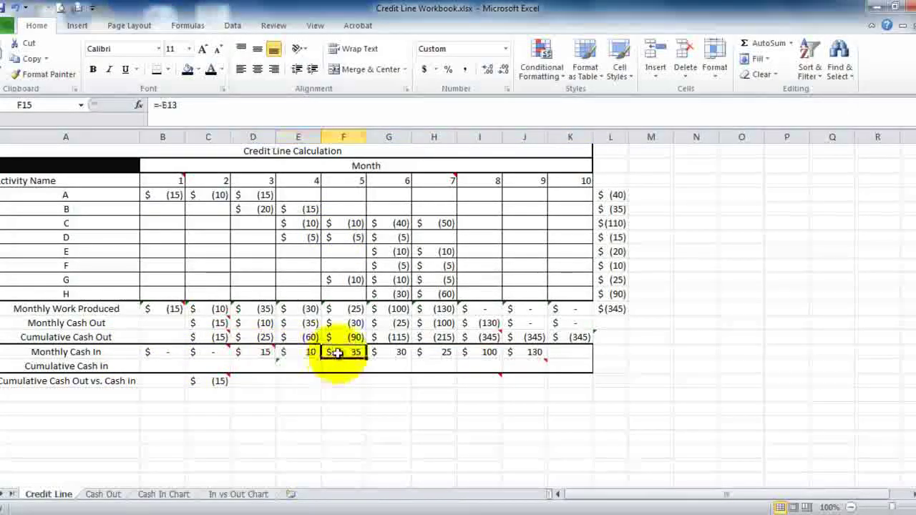
{"action": "left_click", "coordinate": [401, 351]}
{"action": "left_click", "coordinate": [443, 351]}
{"action": "left_click", "coordinate": [485, 352]}
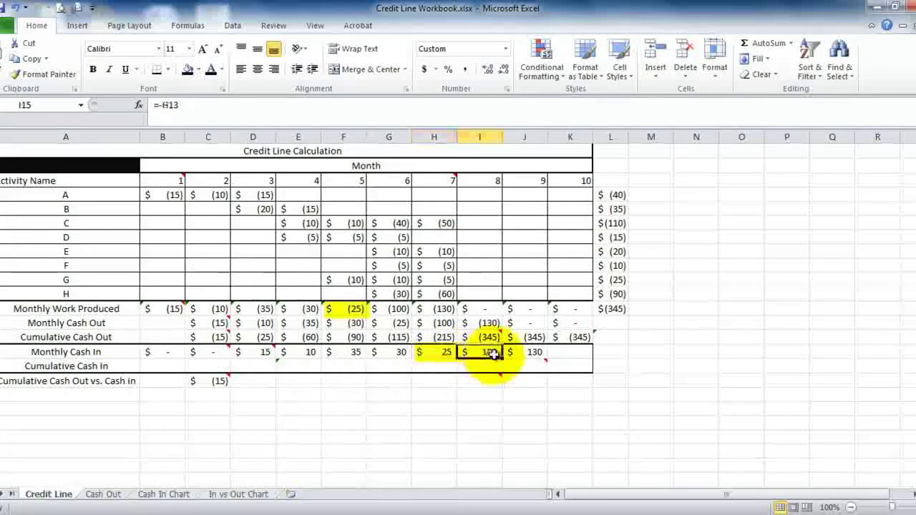
{"action": "left_click", "coordinate": [528, 352]}
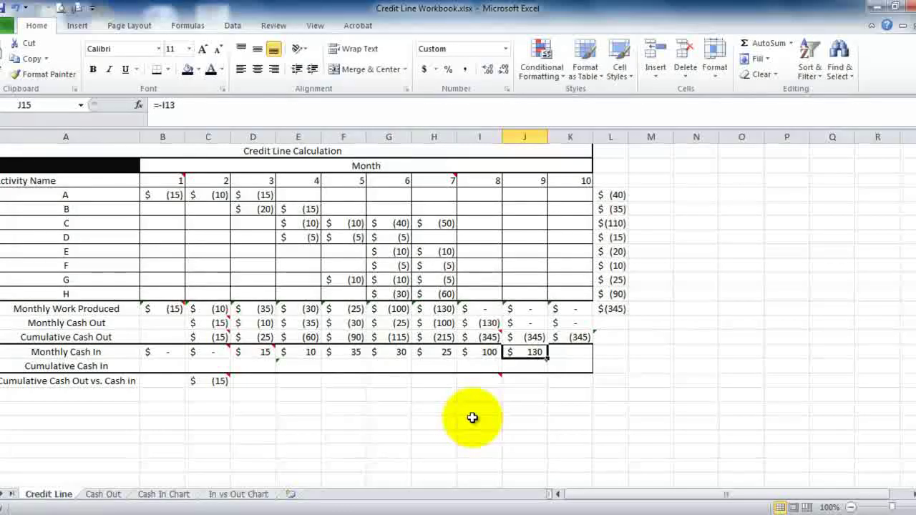
- Reveal month 3's Cumulative Cash In in D16 with a black font color and check it against the monthly cash in for B15:D15
{"action": "left_click", "coordinate": [123, 339]}
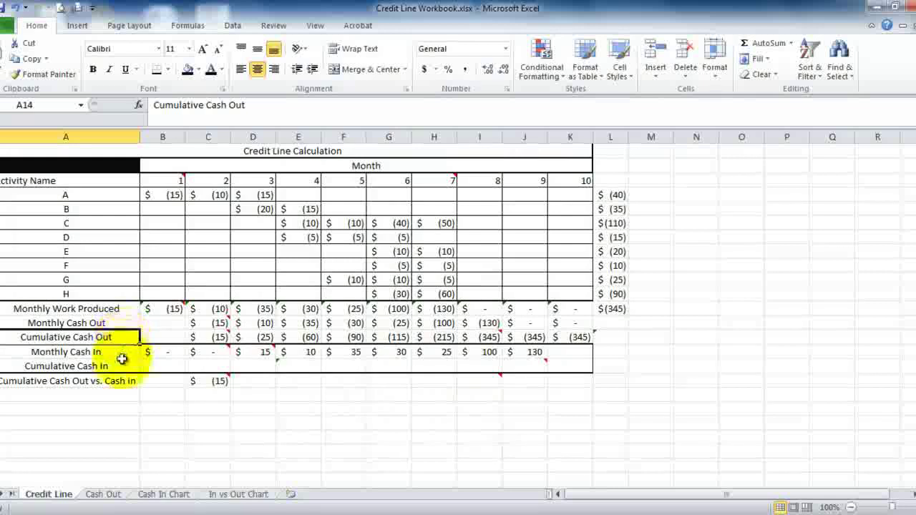
{"action": "left_click", "coordinate": [122, 366]}
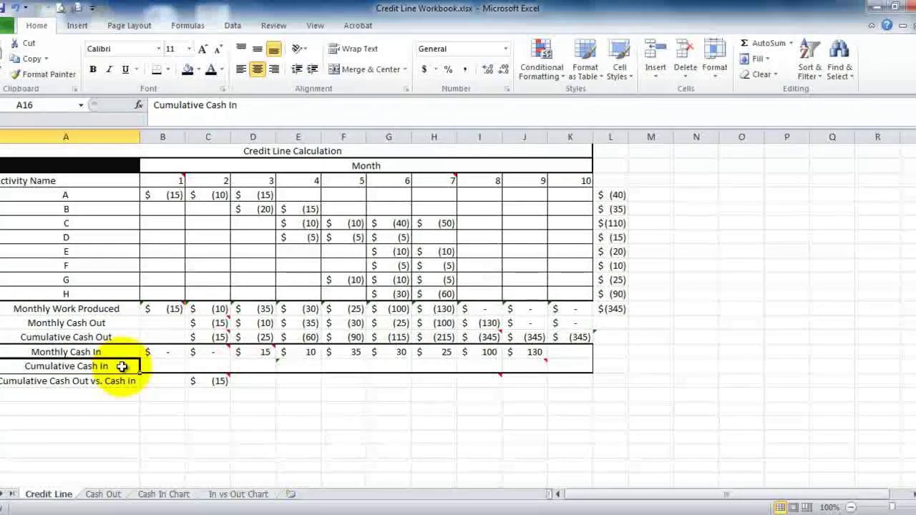
{"action": "left_click", "coordinate": [255, 366]}
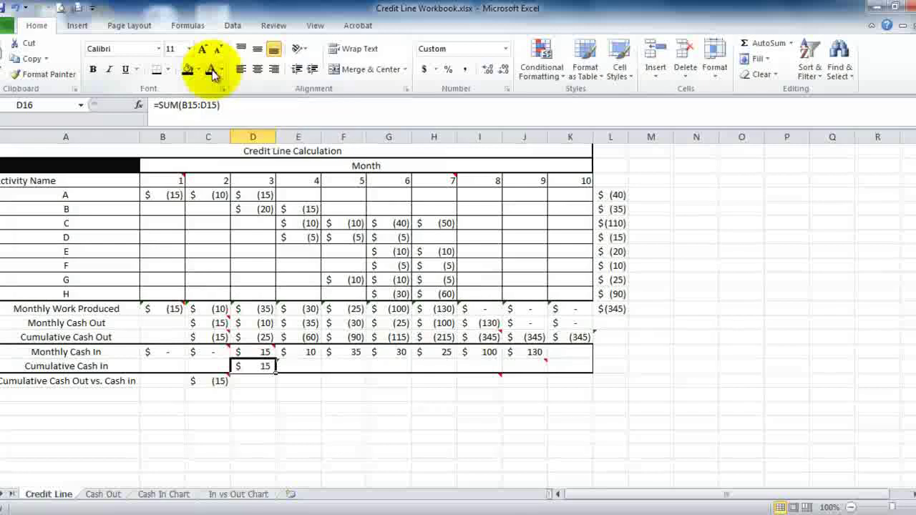
{"action": "mouse_move", "coordinate": [256, 351]}
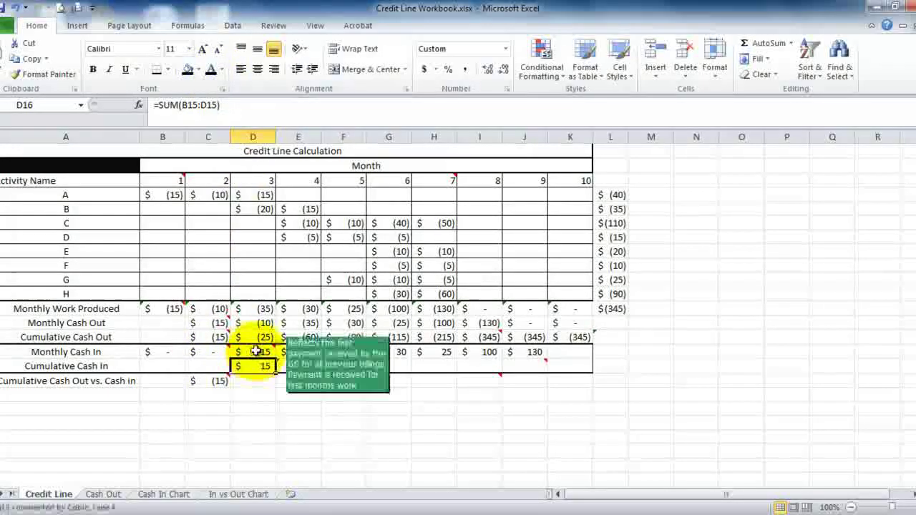
{"action": "left_click_drag", "start_coordinate": [256, 351], "coordinate": [170, 348]}
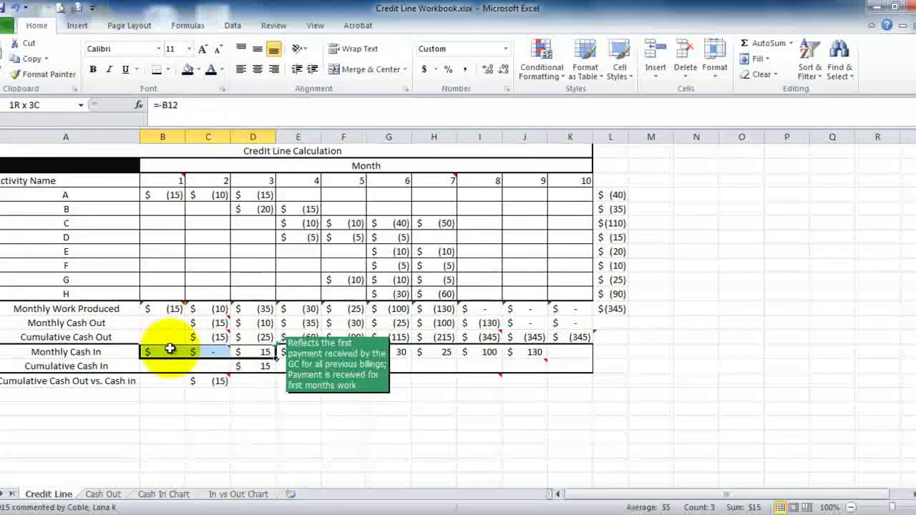
{"action": "left_click", "coordinate": [258, 365]}
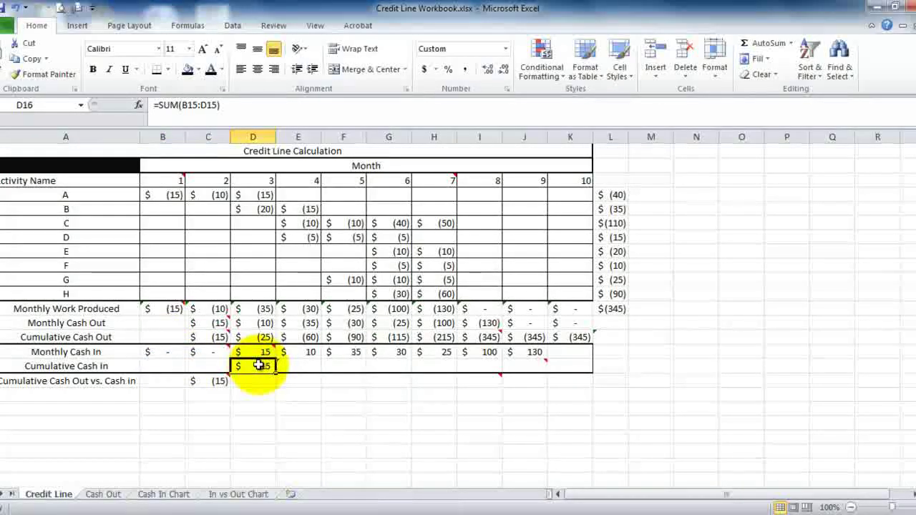
{"action": "left_click", "coordinate": [263, 353]}
{"action": "left_click_drag", "start_coordinate": [264, 352], "coordinate": [168, 350]}
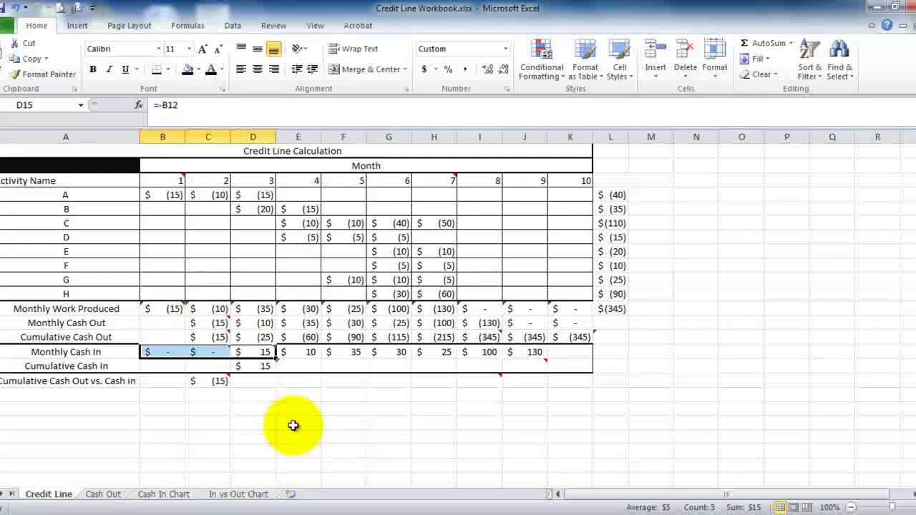
- Reveal the Cumulative Cash In values for months 4 to 10 in E16:K16 with a black font color, checking month 4 against B15:E15
{"action": "left_click", "coordinate": [308, 365]}
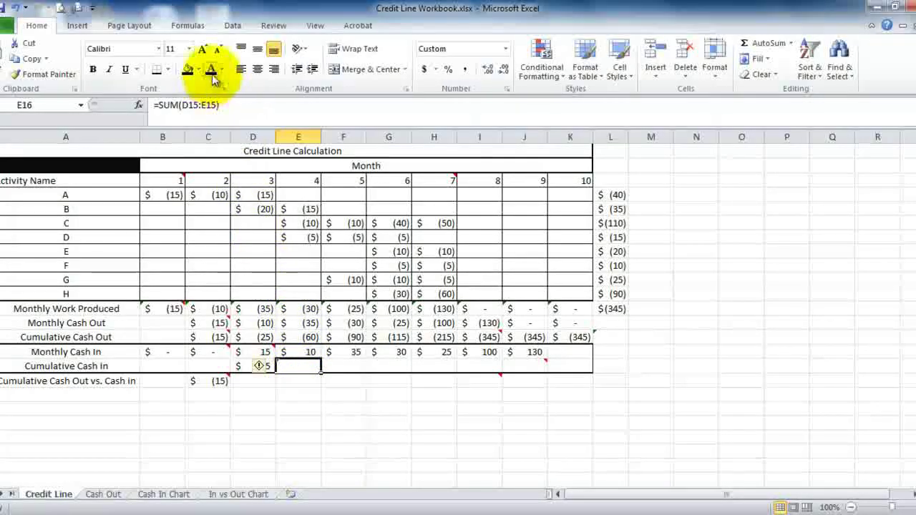
{"action": "left_click_drag", "start_coordinate": [308, 351], "coordinate": [176, 352]}
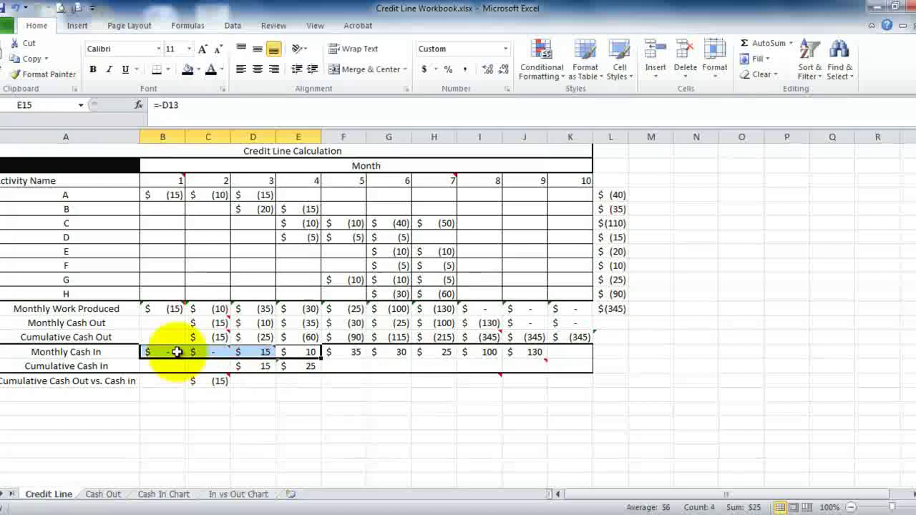
{"action": "left_click", "coordinate": [349, 368]}
{"action": "left_click_drag", "start_coordinate": [349, 367], "coordinate": [549, 365]}
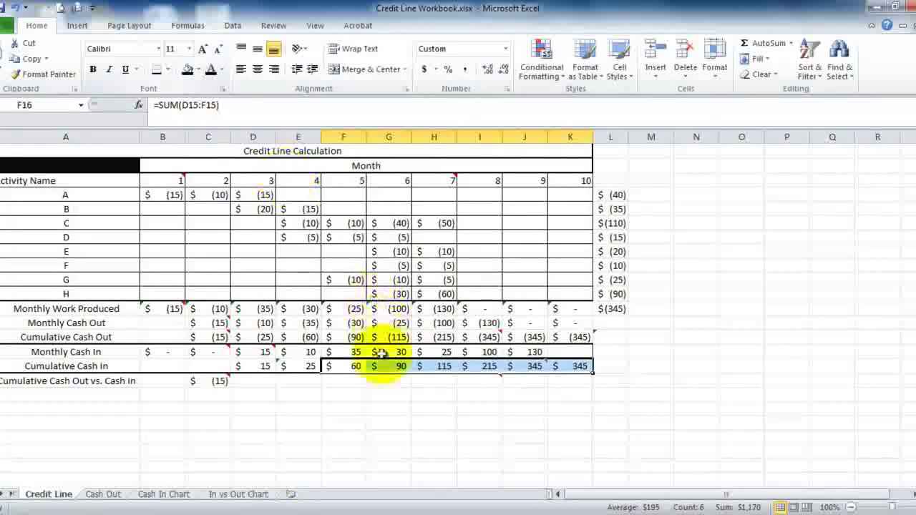
{"action": "left_click", "coordinate": [388, 409]}
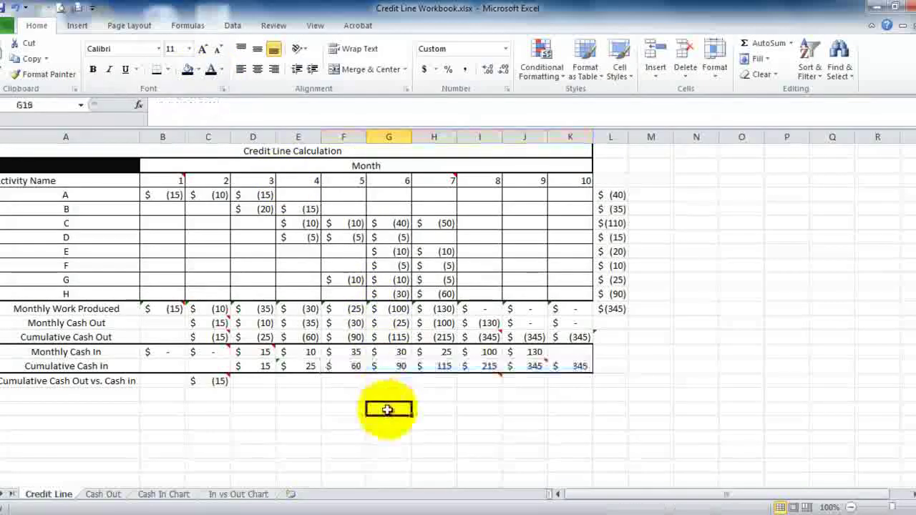
- Examine month 9's Cumulative Cash In formula and comment in J16, comparing with the last month of work in column H
{"action": "left_click", "coordinate": [542, 367]}
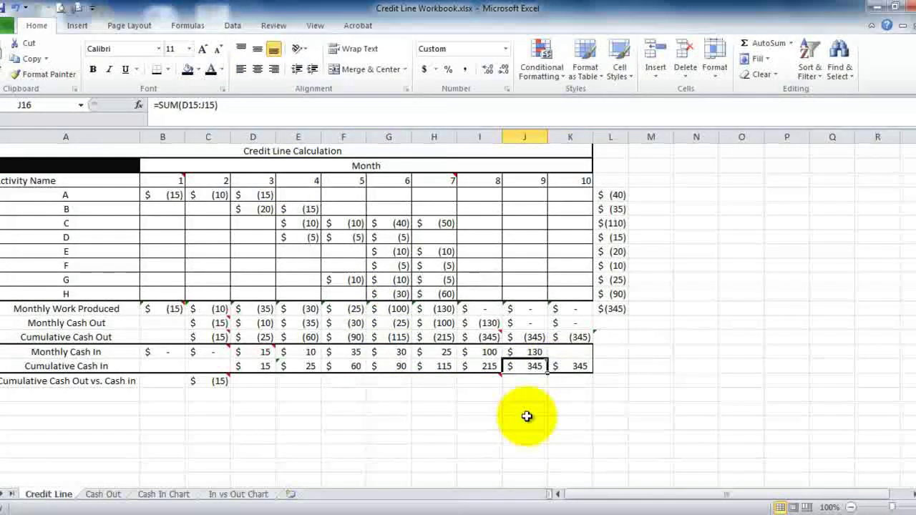
{"action": "mouse_move", "coordinate": [529, 368]}
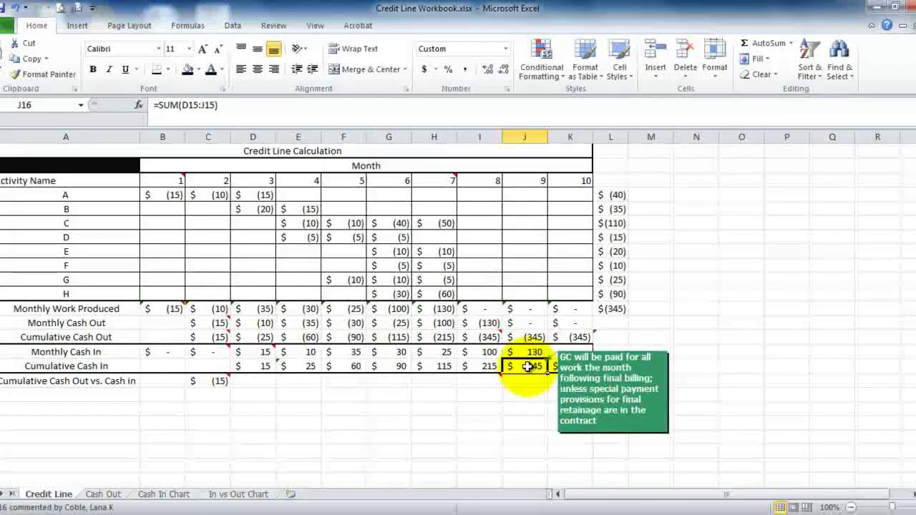
{"action": "left_click", "coordinate": [440, 222]}
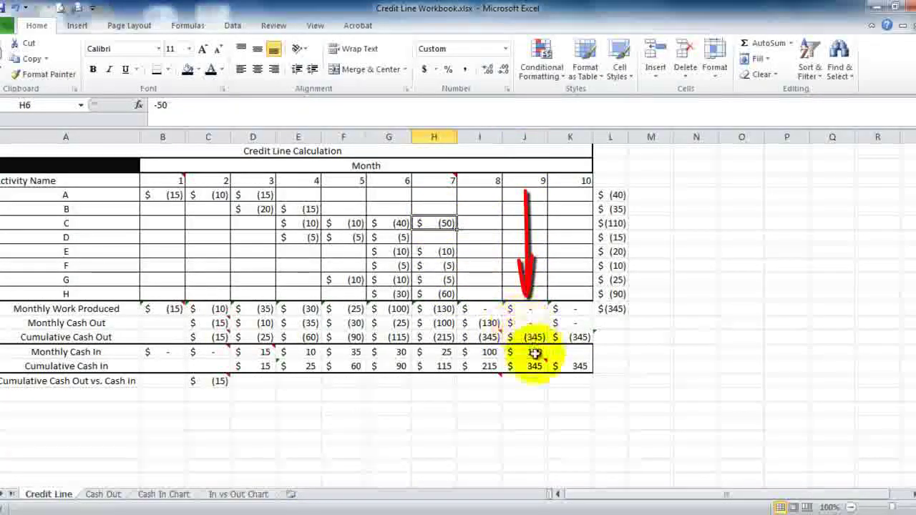
{"action": "left_click", "coordinate": [530, 365]}
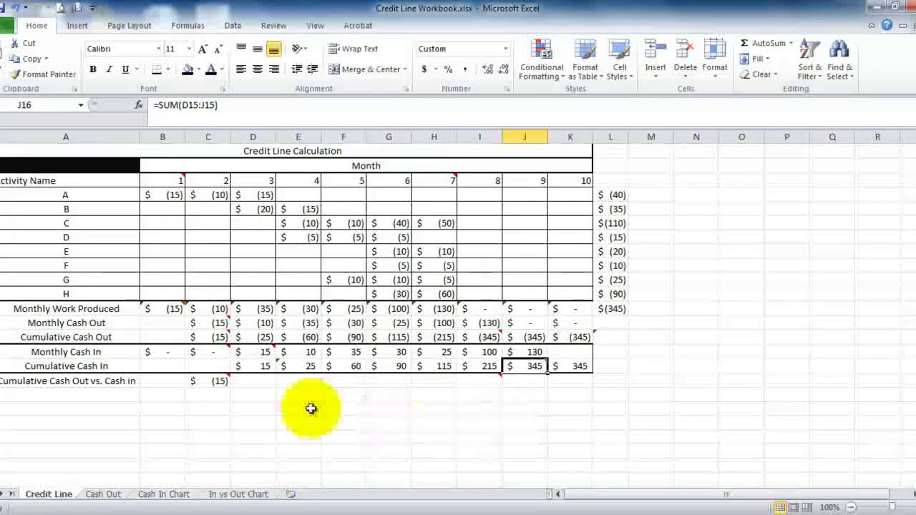
- Examine month 2's Cumulative Cash Out vs. Cash In formula and comment in C17, tracing it to C16 and C14
{"action": "left_click", "coordinate": [222, 383]}
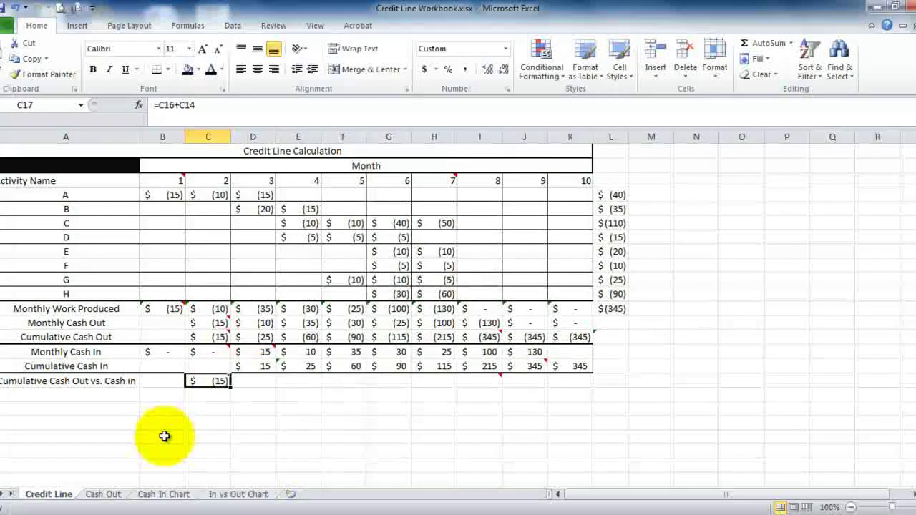
{"action": "mouse_move", "coordinate": [206, 381]}
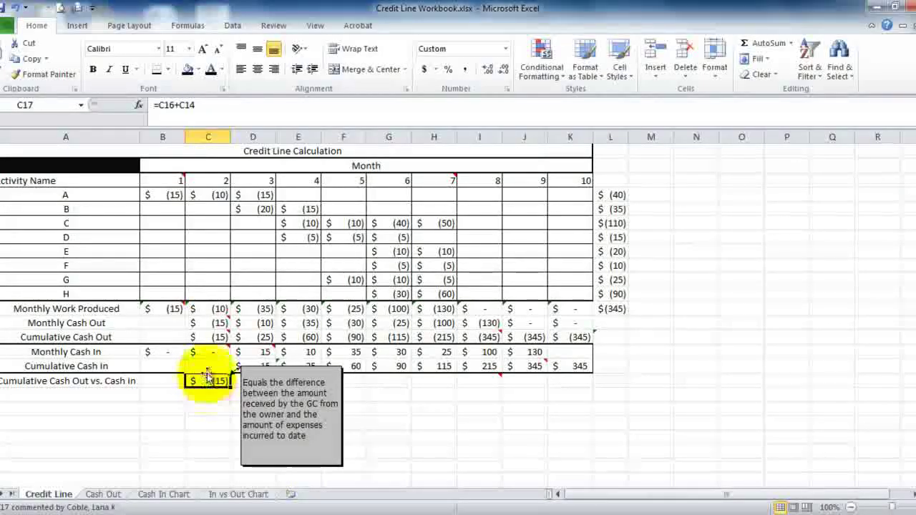
{"action": "left_click", "coordinate": [207, 366]}
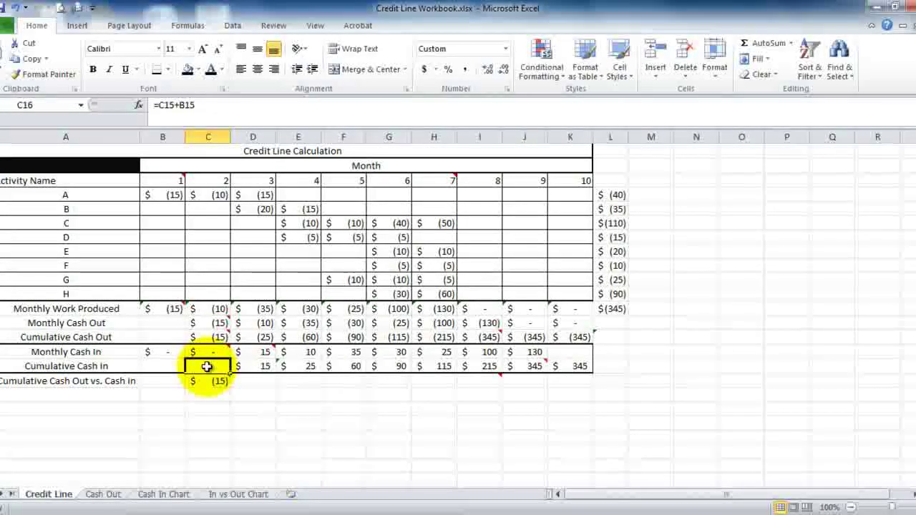
{"action": "left_click", "coordinate": [205, 336]}
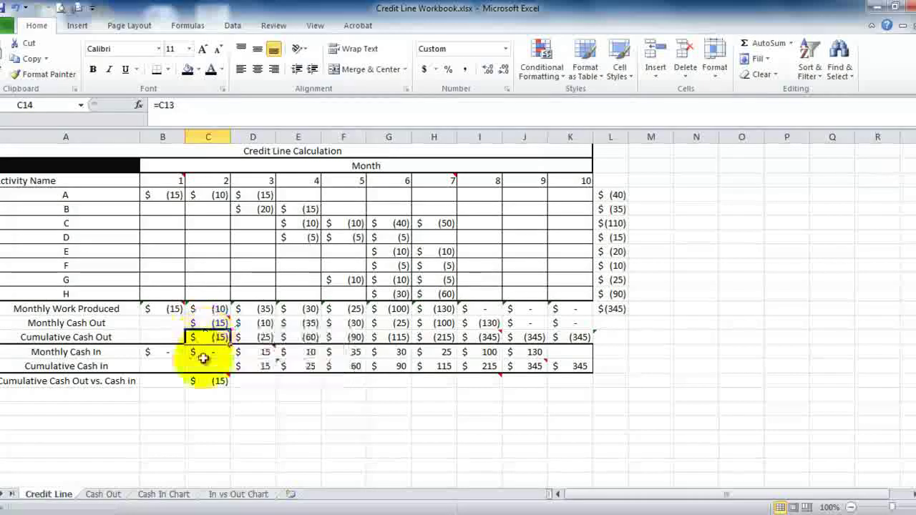
{"action": "left_click", "coordinate": [202, 383]}
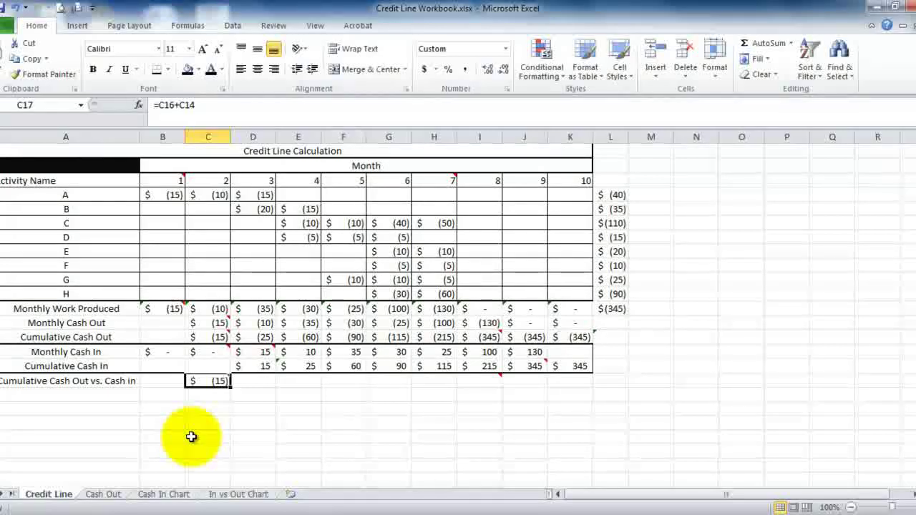
- Reveal month 3's Cumulative Cash Out vs. Cash In in D17 with a black font color and check it against D16 and D14
{"action": "left_click", "coordinate": [246, 381]}
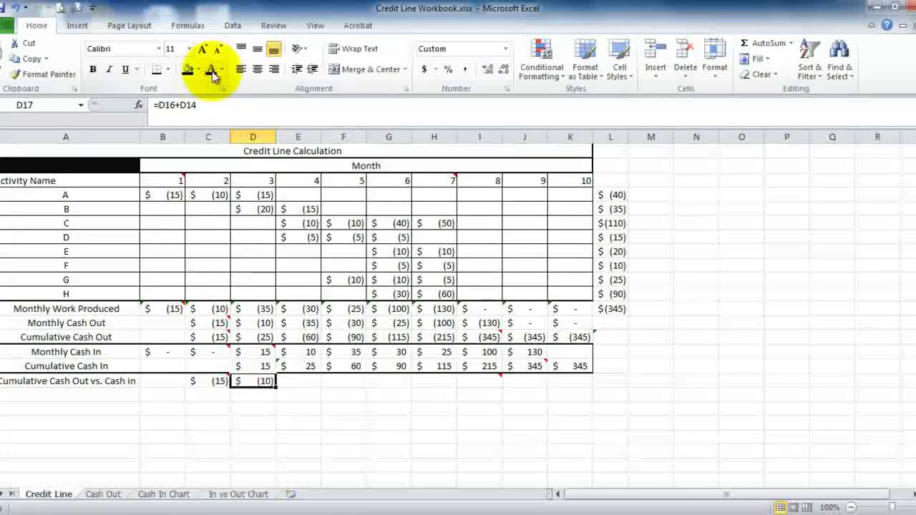
{"action": "left_click", "coordinate": [245, 367]}
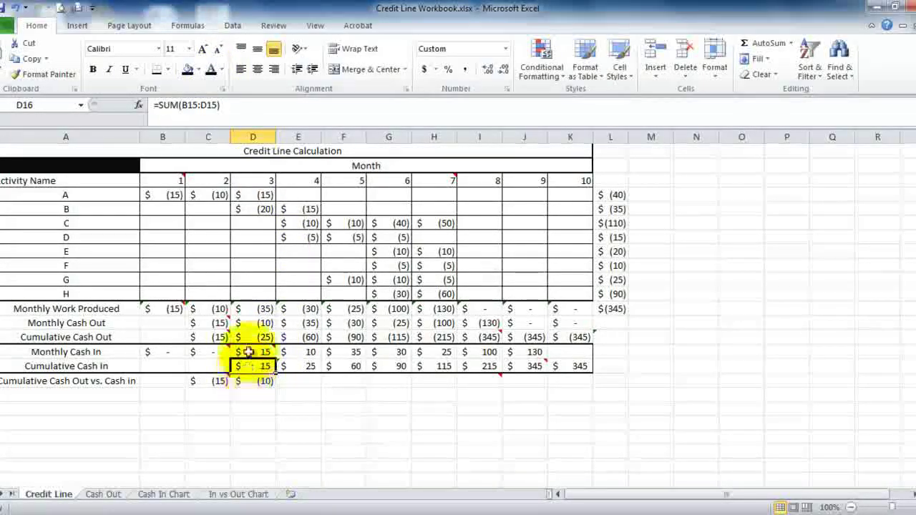
{"action": "left_click", "coordinate": [250, 336]}
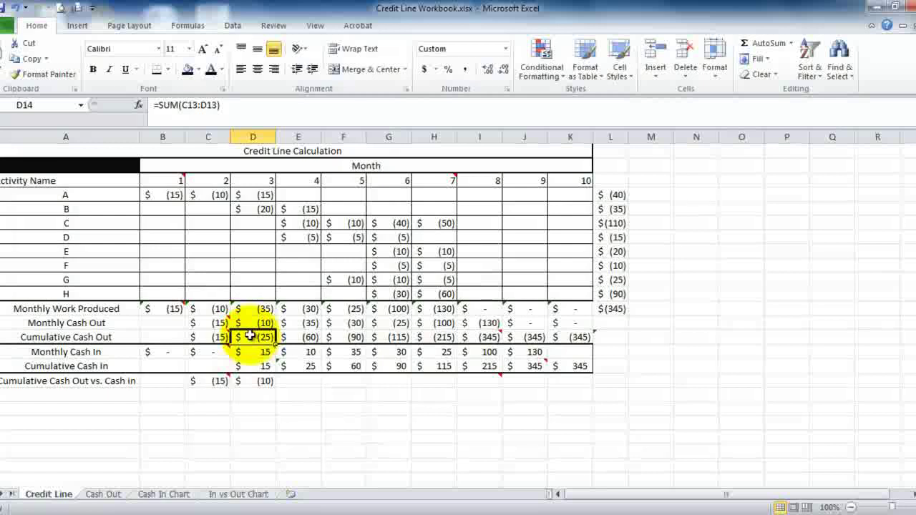
{"action": "left_click", "coordinate": [247, 380]}
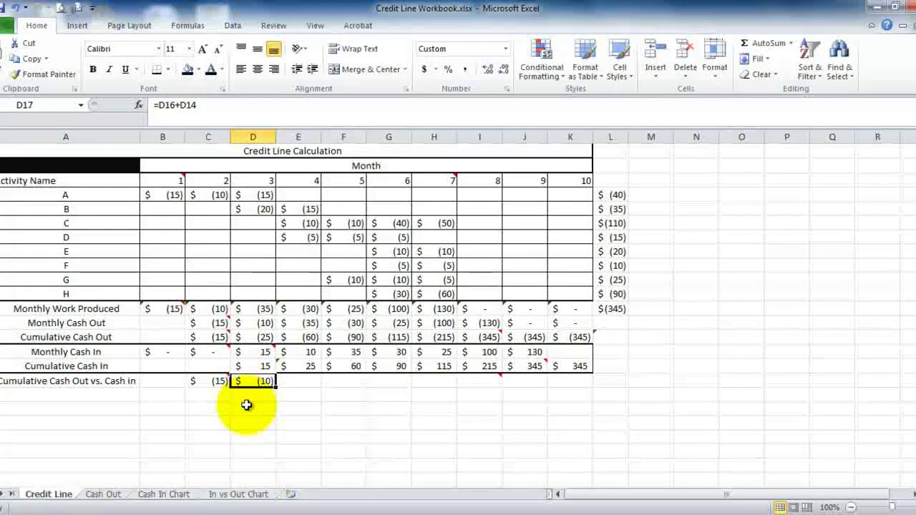
- Reveal the Cumulative Cash Out vs. Cash In values for months 4 to 10 in E17:K17 with a black font color
{"action": "left_click", "coordinate": [296, 382]}
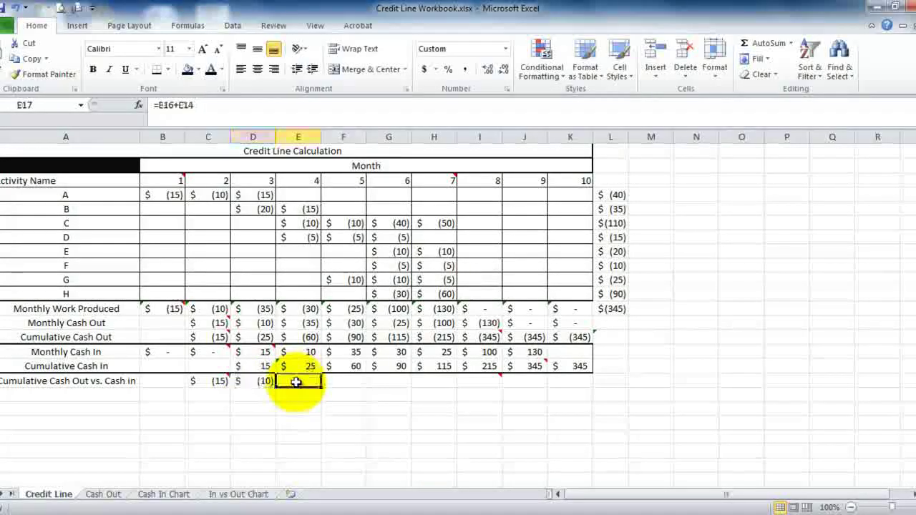
{"action": "left_click_drag", "start_coordinate": [296, 382], "coordinate": [565, 380]}
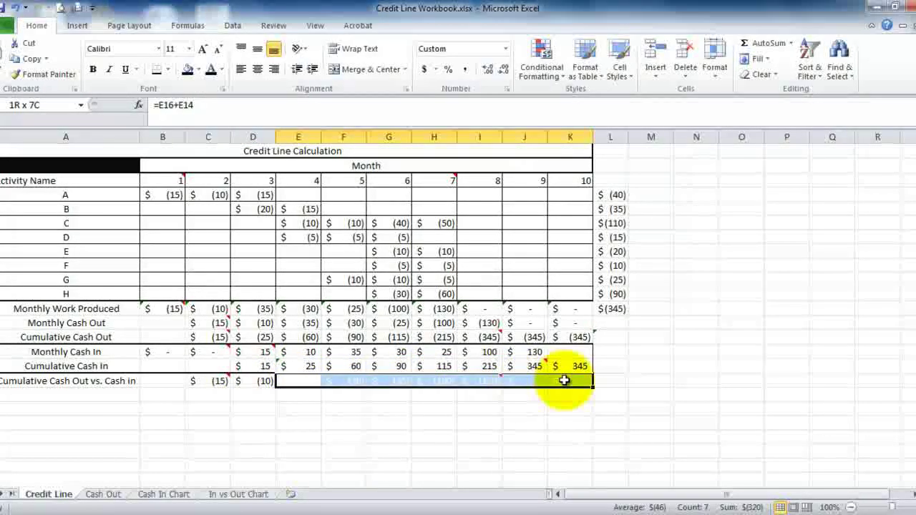
{"action": "left_click", "coordinate": [214, 70]}
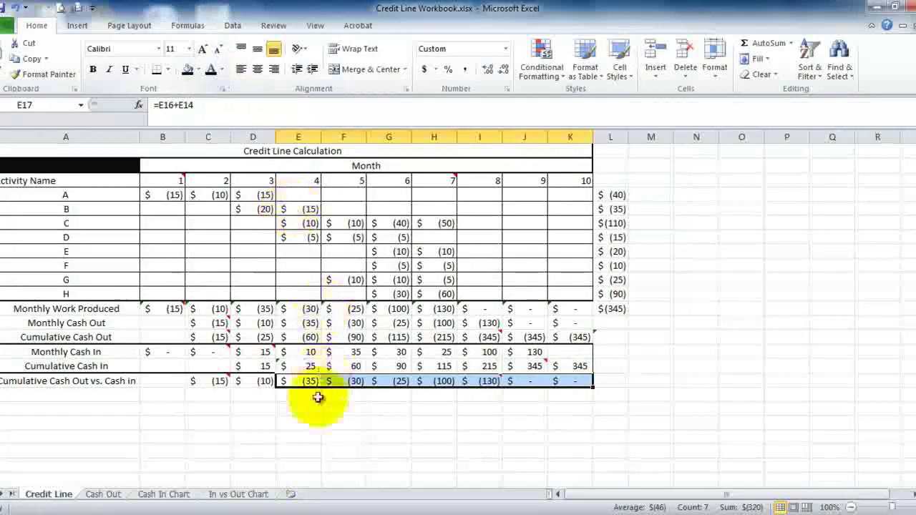
{"action": "left_click", "coordinate": [315, 434]}
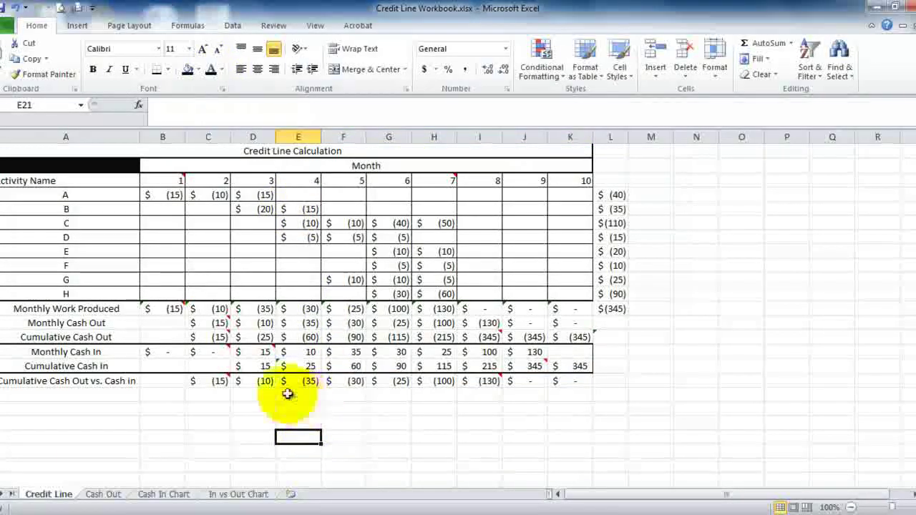
- Read the comment on C17, then check the Cumulative Cash Out vs. Cash In cells from month 8 back to month 3
{"action": "mouse_move", "coordinate": [206, 382]}
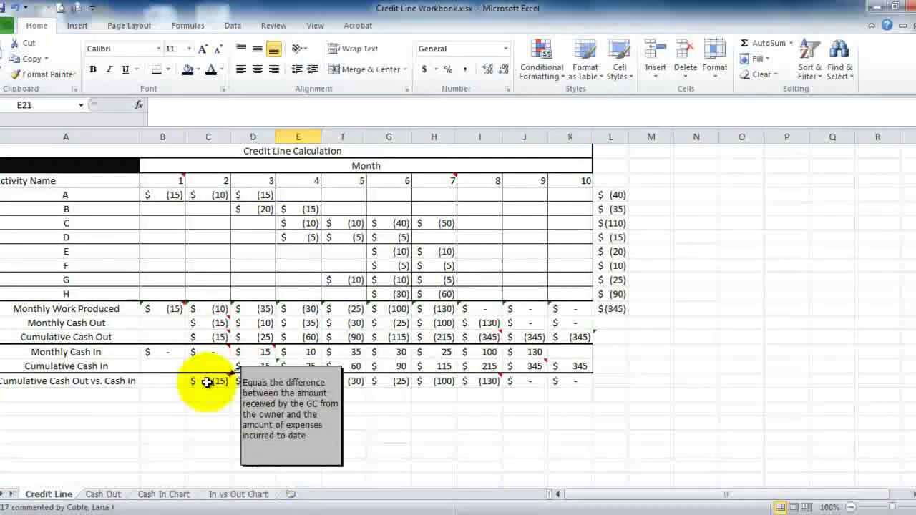
{"action": "left_click", "coordinate": [478, 381]}
{"action": "left_click", "coordinate": [447, 383]}
{"action": "left_click", "coordinate": [400, 382]}
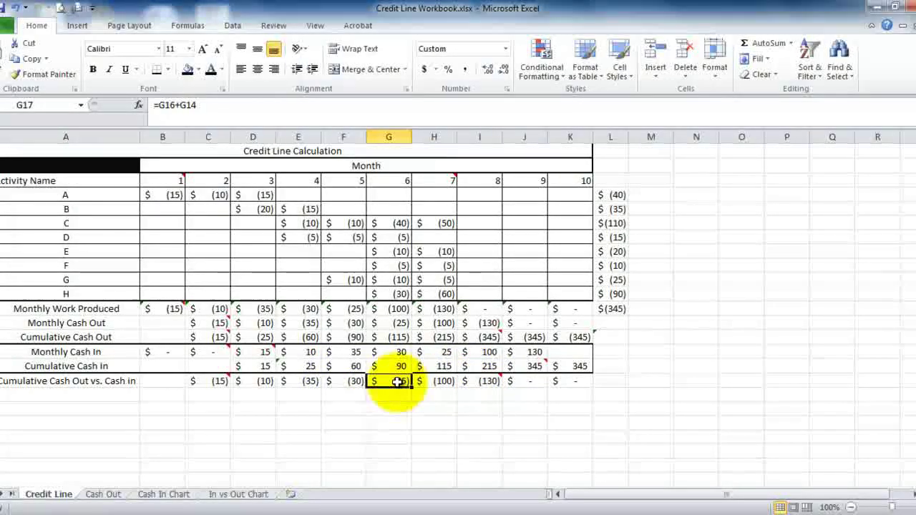
{"action": "left_click", "coordinate": [344, 382]}
{"action": "left_click", "coordinate": [309, 382]}
{"action": "left_click", "coordinate": [256, 382]}
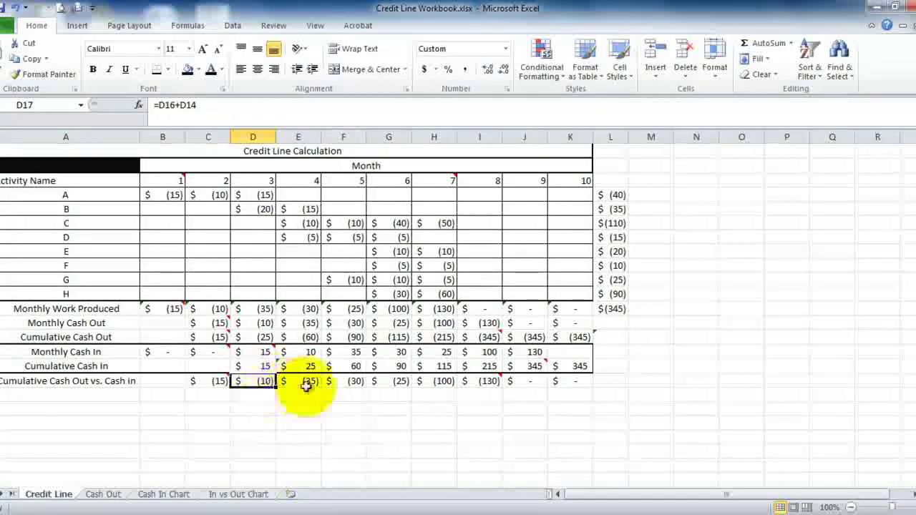
- Read month 8's comment in I17 and compare its cumulative difference with months 4 to 7 in E17:H17
{"action": "left_click", "coordinate": [484, 382]}
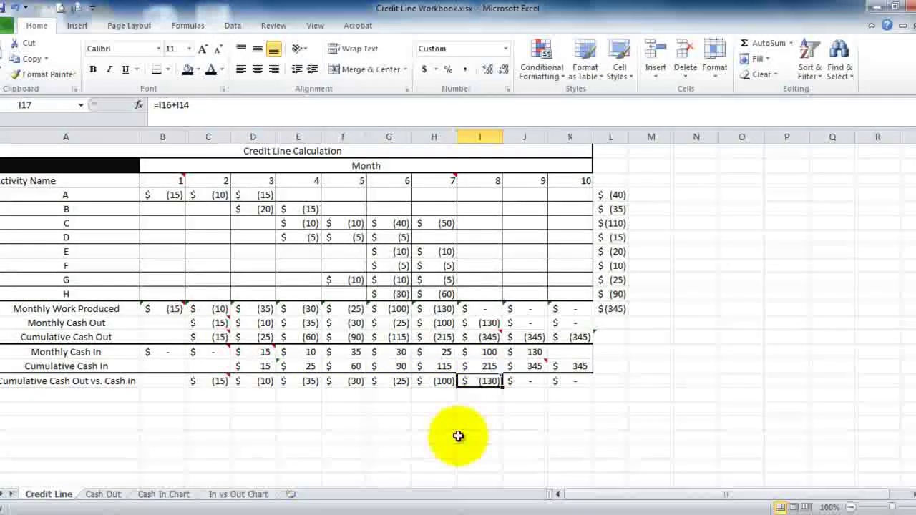
{"action": "mouse_move", "coordinate": [475, 382]}
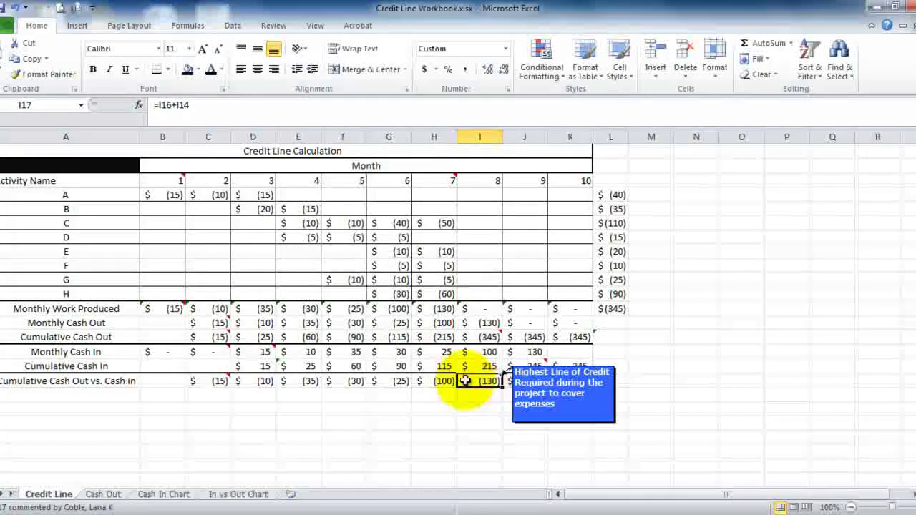
{"action": "left_click", "coordinate": [399, 382]}
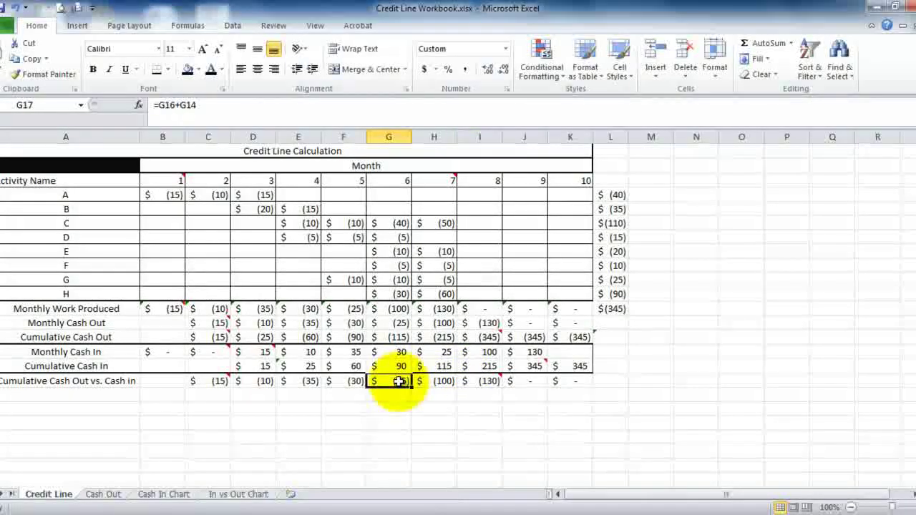
{"action": "left_click", "coordinate": [348, 381]}
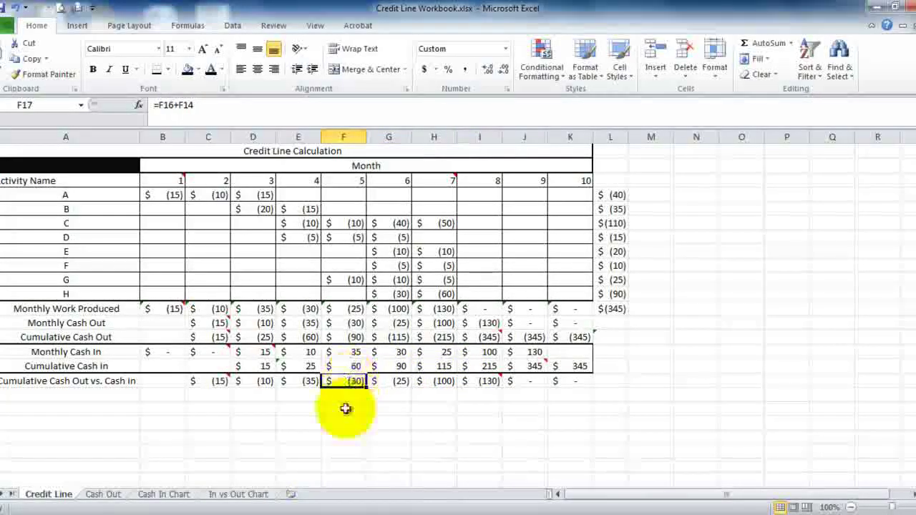
{"action": "left_click", "coordinate": [300, 383]}
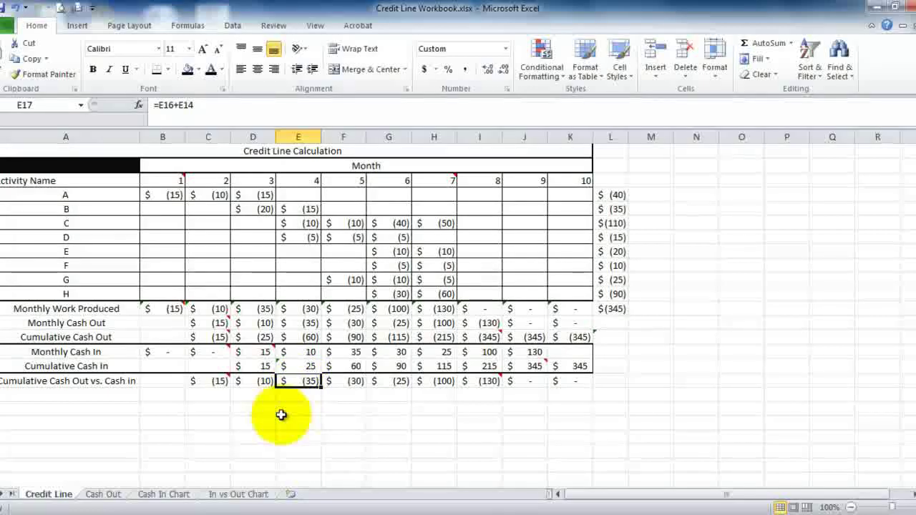
{"action": "left_click", "coordinate": [428, 382]}
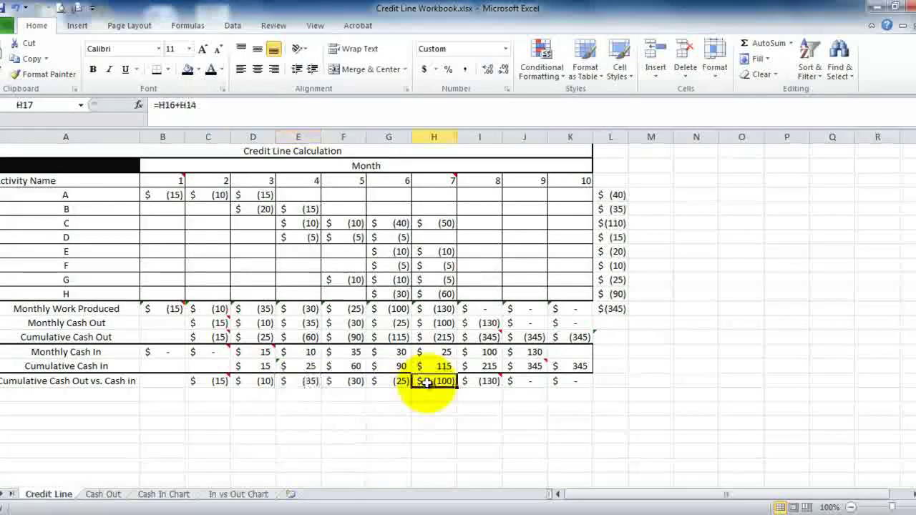
{"action": "left_click", "coordinate": [481, 383]}
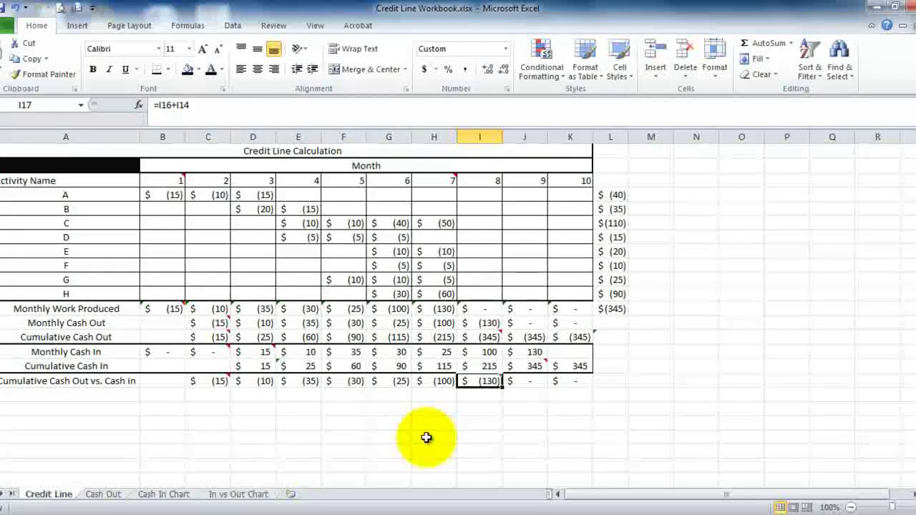
- Examine the Cash Out sheet's Monthly Cash Out cells B13:E13 and comparison chart, referring back to the Credit Line sheet
{"action": "left_click", "coordinate": [108, 494]}
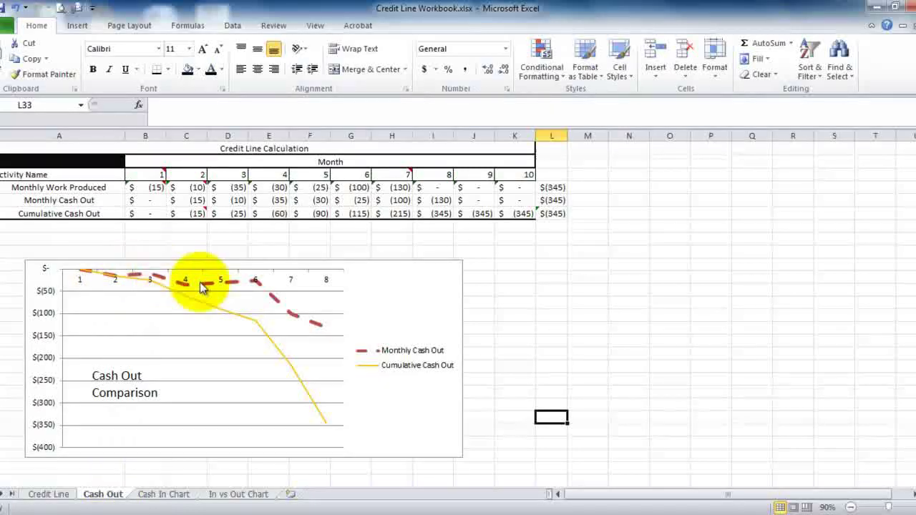
{"action": "left_click", "coordinate": [149, 201]}
{"action": "left_click", "coordinate": [189, 201]}
{"action": "left_click", "coordinate": [233, 200]}
{"action": "left_click", "coordinate": [279, 200]}
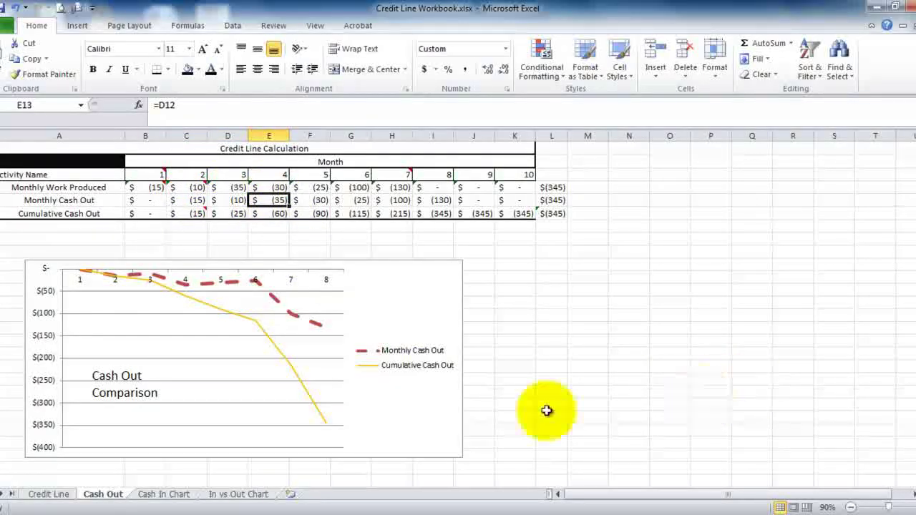
{"action": "left_click", "coordinate": [60, 495]}
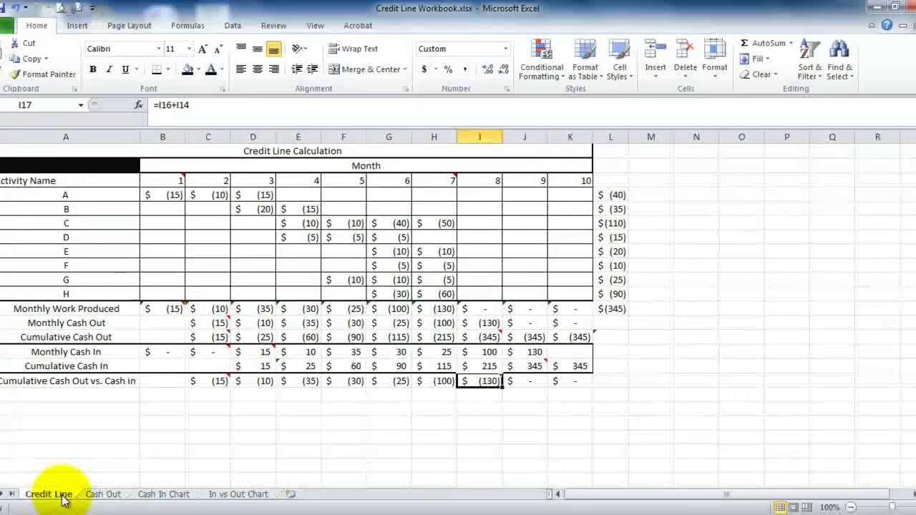
{"action": "left_click", "coordinate": [99, 494]}
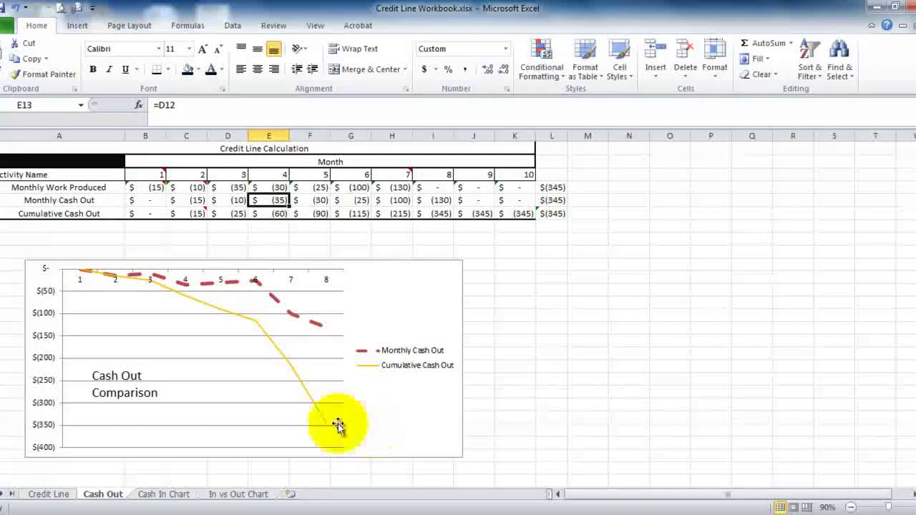
{"action": "mouse_move", "coordinate": [324, 425]}
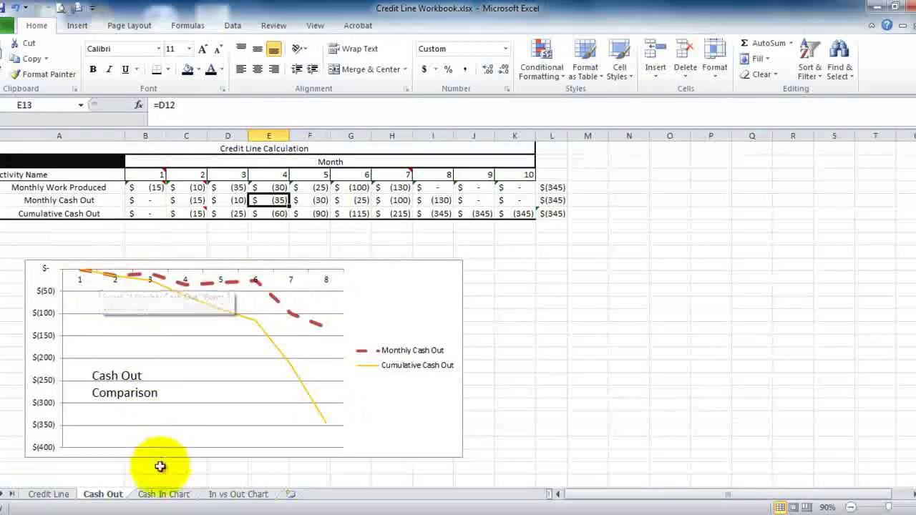
- Glance at the Cash In Chart sheet, then inspect the Monthly Work Produced row and the chart's source data on the Cash Out sheet
{"action": "left_click", "coordinate": [163, 494]}
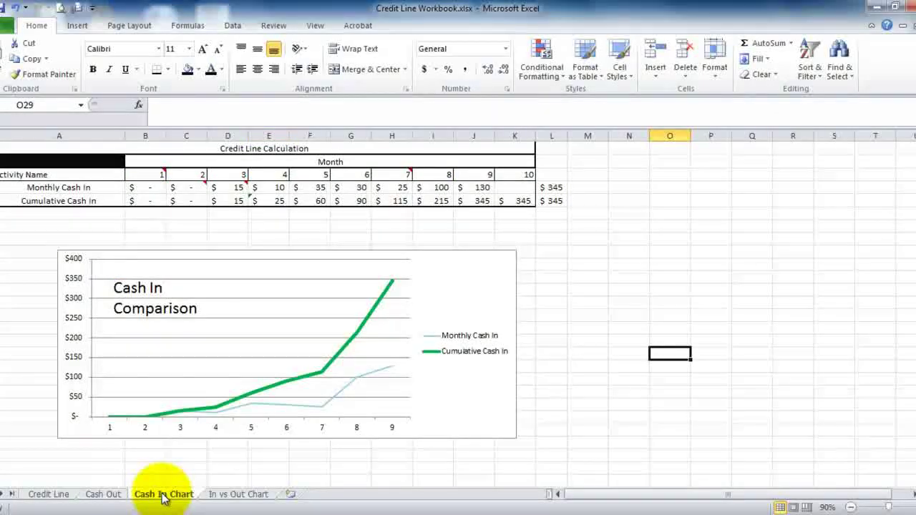
{"action": "left_click", "coordinate": [113, 498]}
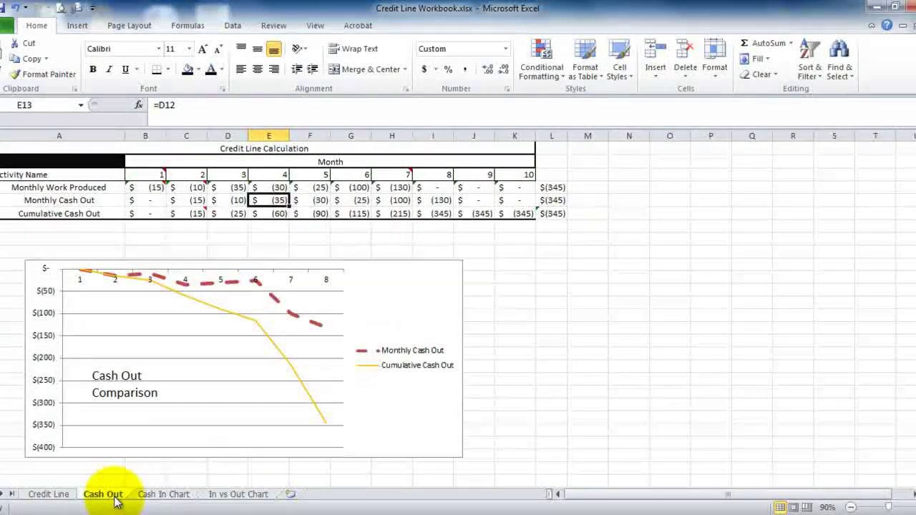
{"action": "left_click", "coordinate": [71, 188]}
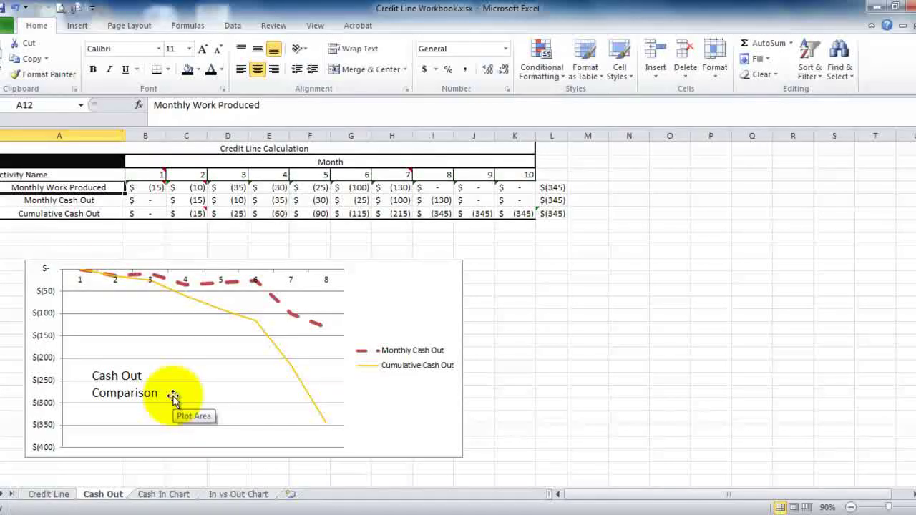
{"action": "left_click", "coordinate": [415, 411]}
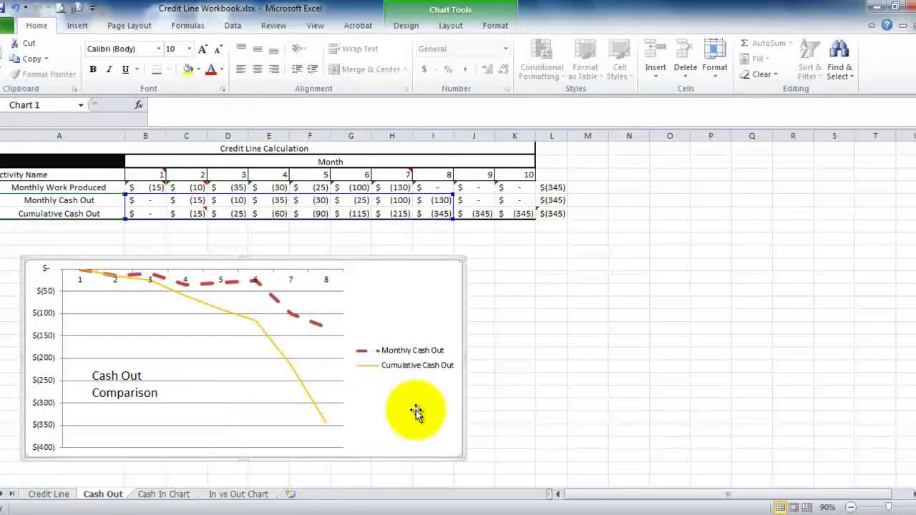
- Examine the Cash In Comparison chart on the Cash In Chart sheet alongside the Monthly Cash In row and month 9's cell J15
{"action": "left_click", "coordinate": [179, 495]}
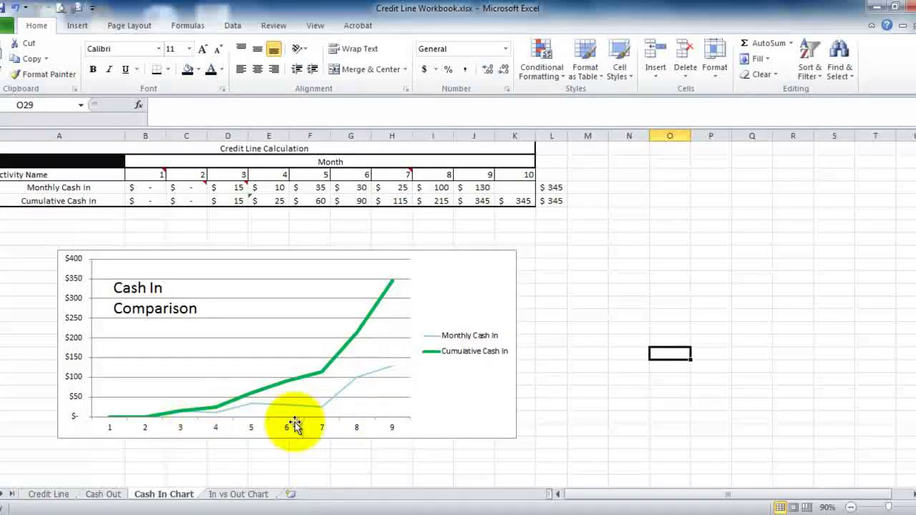
{"action": "left_click", "coordinate": [91, 187]}
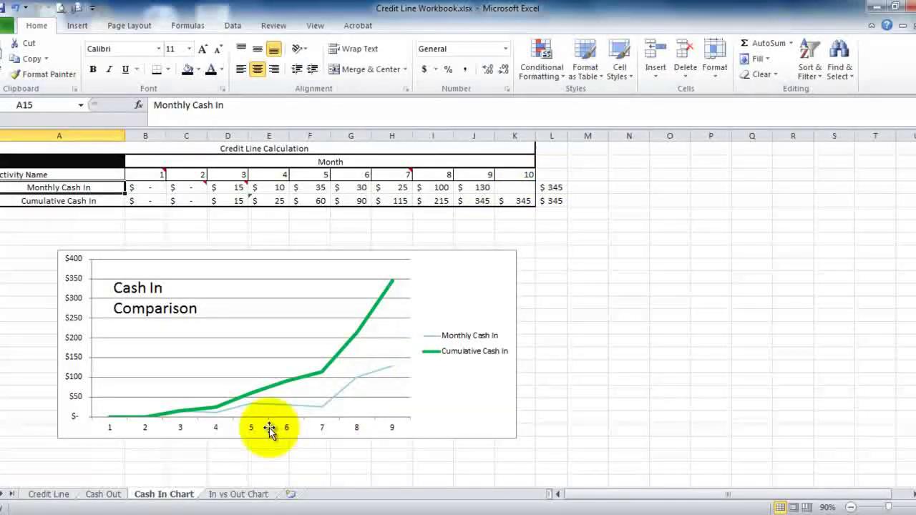
{"action": "left_click", "coordinate": [473, 187]}
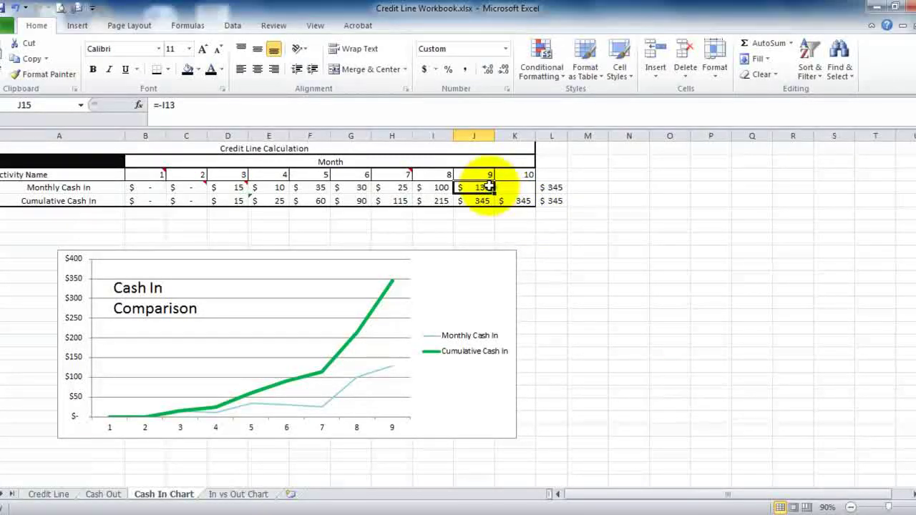
- Compare month 8's Monthly Cash Out in I13 and the Cash Out Comparison chart with the Cash In Comparison chart
{"action": "left_click", "coordinate": [103, 494]}
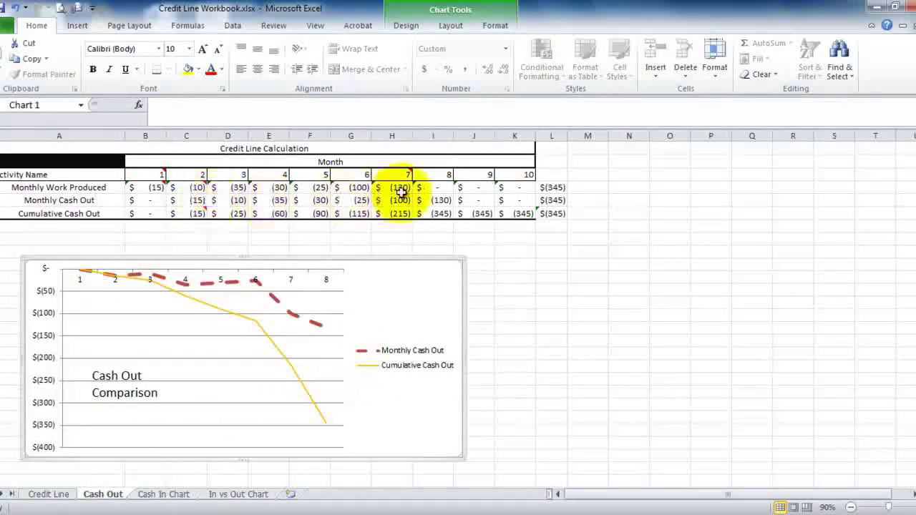
{"action": "left_click", "coordinate": [430, 200]}
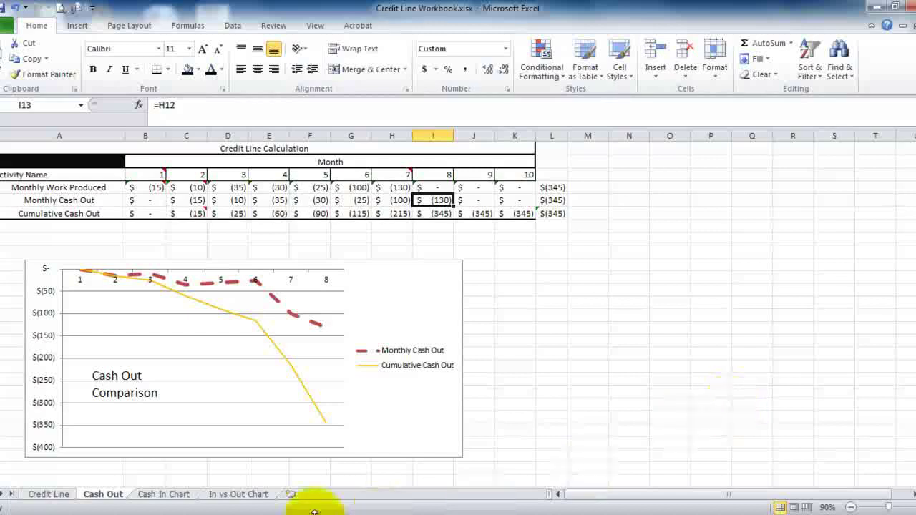
{"action": "left_click", "coordinate": [179, 494]}
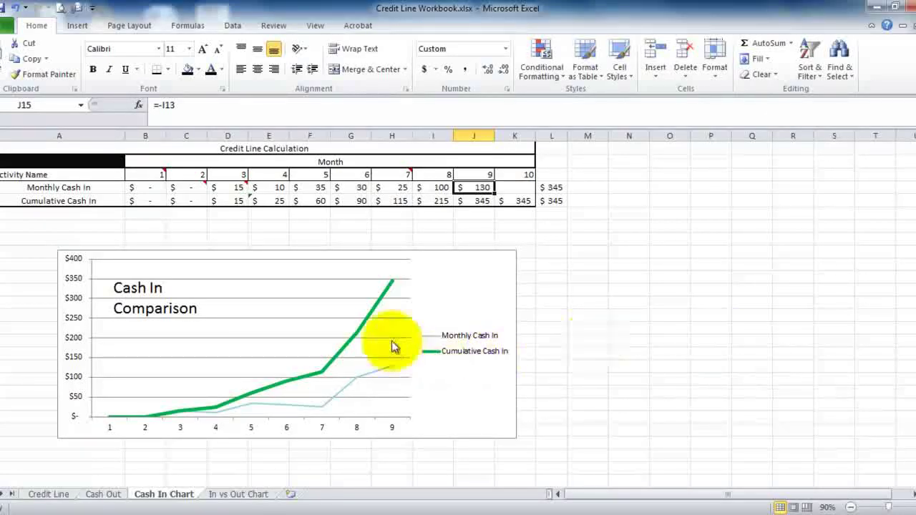
{"action": "left_click", "coordinate": [109, 496]}
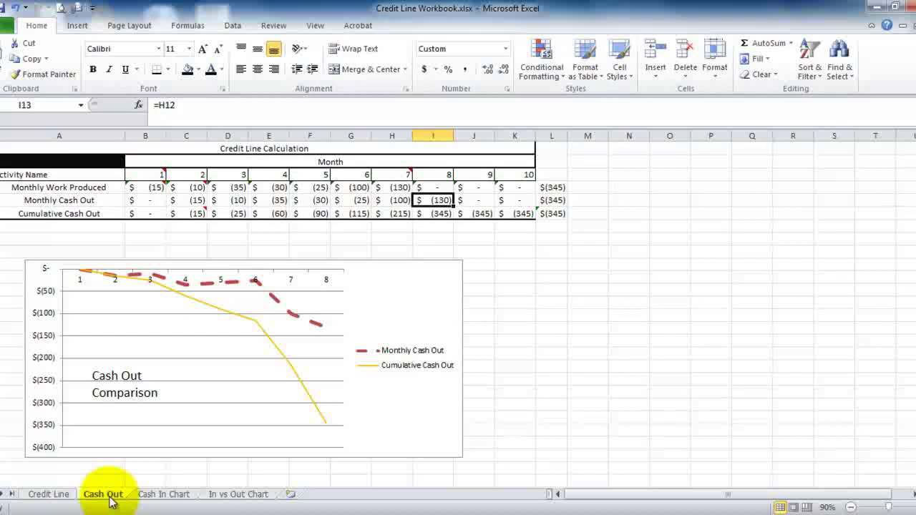
- Examine the In vs Out Chart sheet's curves and compare month 8's Cumulative Cash Out vs. Cash In cell I17 with its plotted point
{"action": "left_click", "coordinate": [242, 495]}
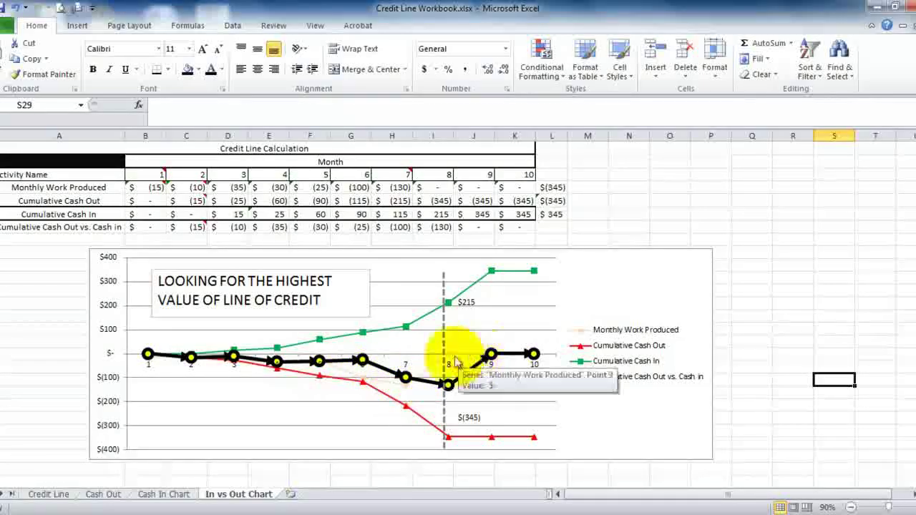
{"action": "mouse_move", "coordinate": [329, 372]}
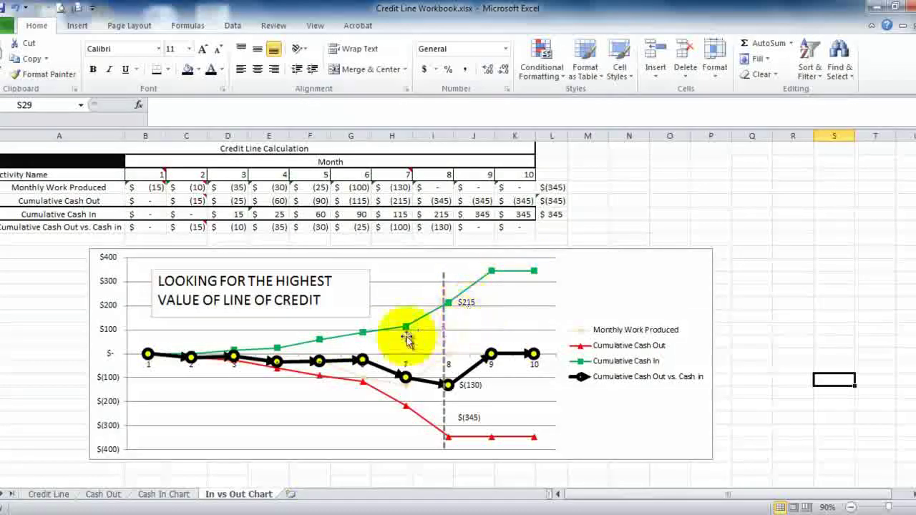
{"action": "mouse_move", "coordinate": [213, 358]}
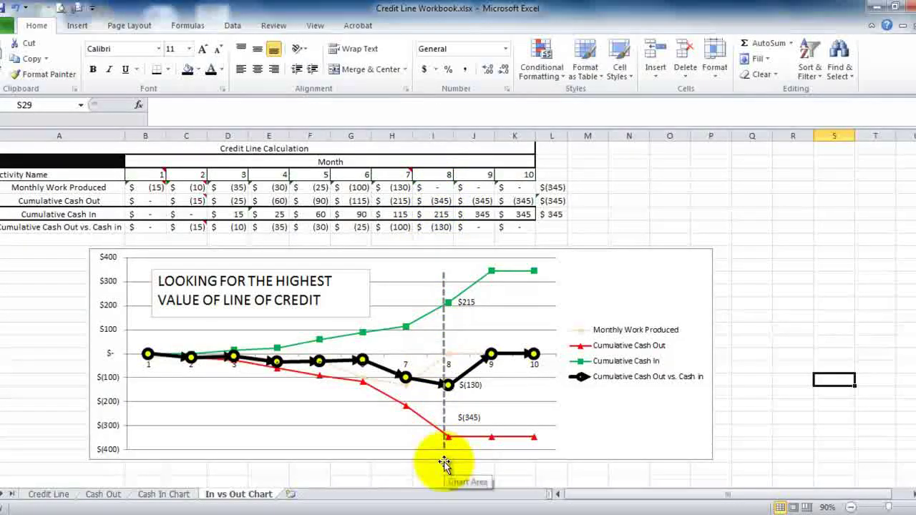
{"action": "left_click", "coordinate": [428, 227]}
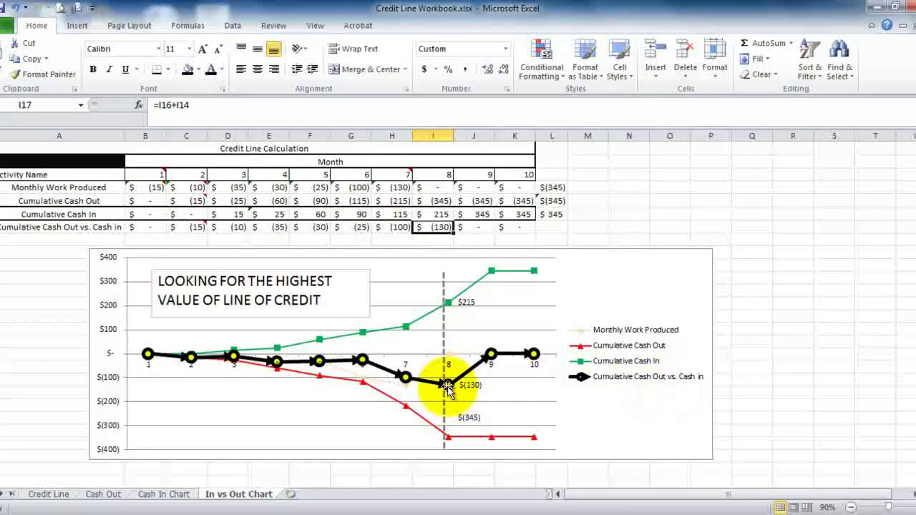
{"action": "mouse_move", "coordinate": [456, 394]}
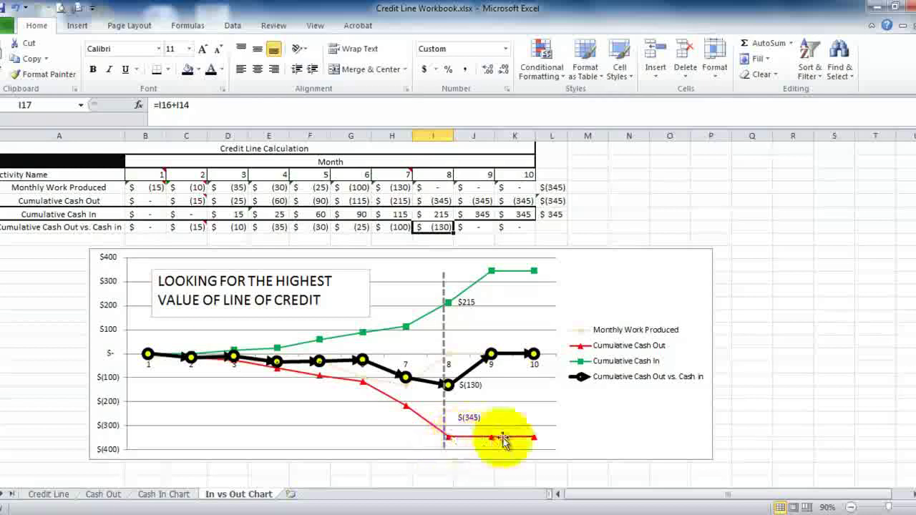
{"action": "mouse_move", "coordinate": [454, 443]}
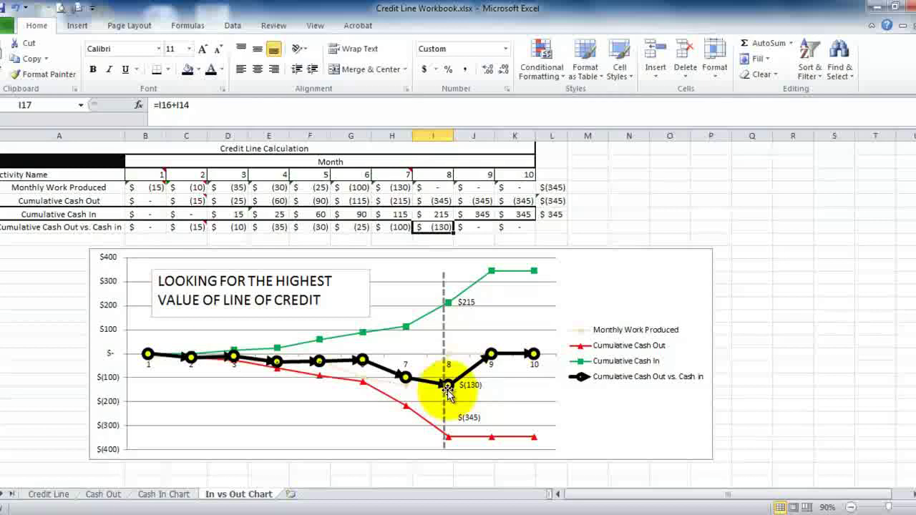
- Refer back to the Credit Line sheet's calculation table, finishing on the chart of the In vs Out Chart sheet
{"action": "left_click", "coordinate": [632, 423]}
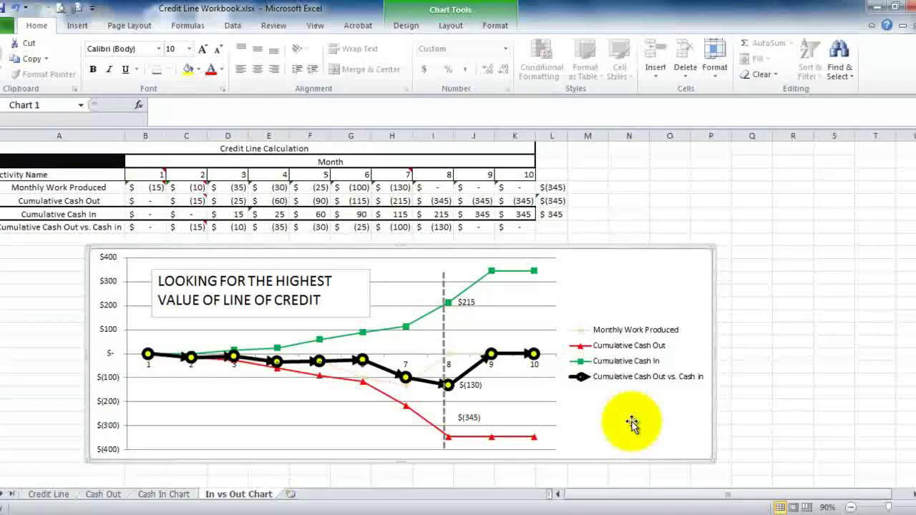
{"action": "left_click", "coordinate": [47, 494]}
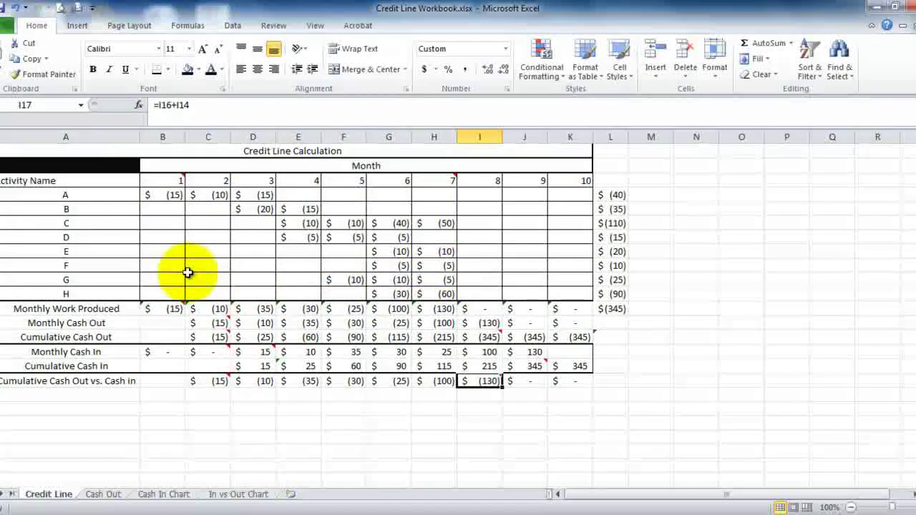
{"action": "left_click", "coordinate": [239, 494]}
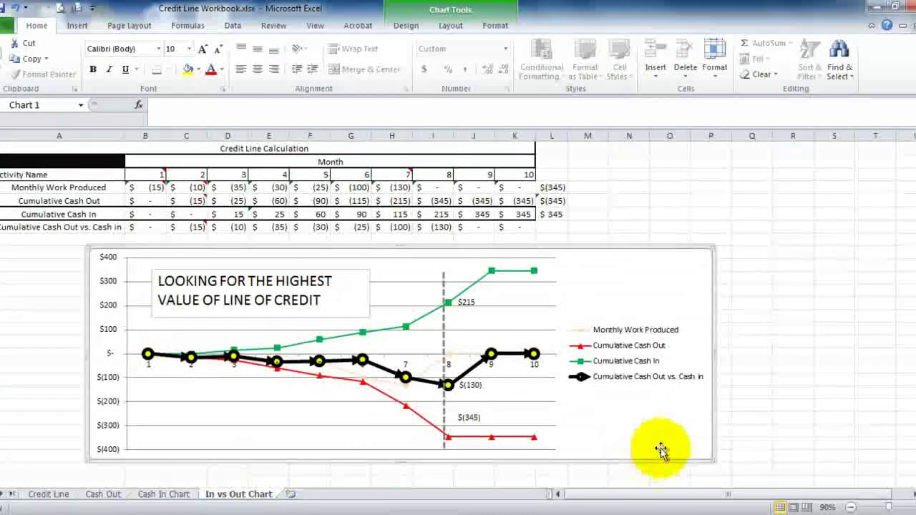